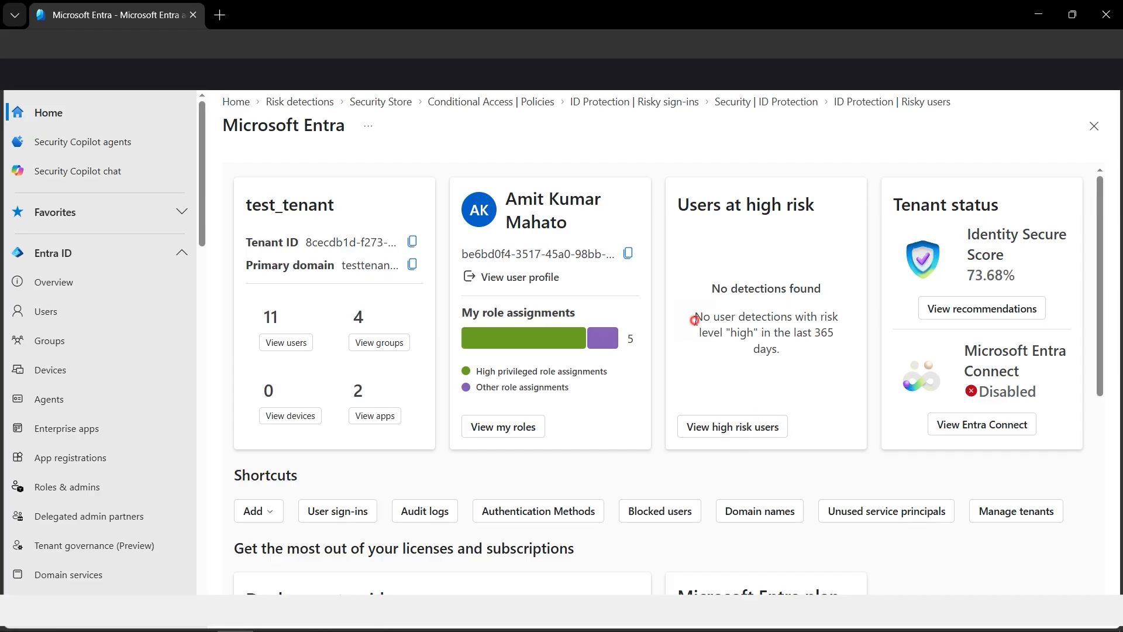
drag(695, 320, 762, 340)
click(784, 368)
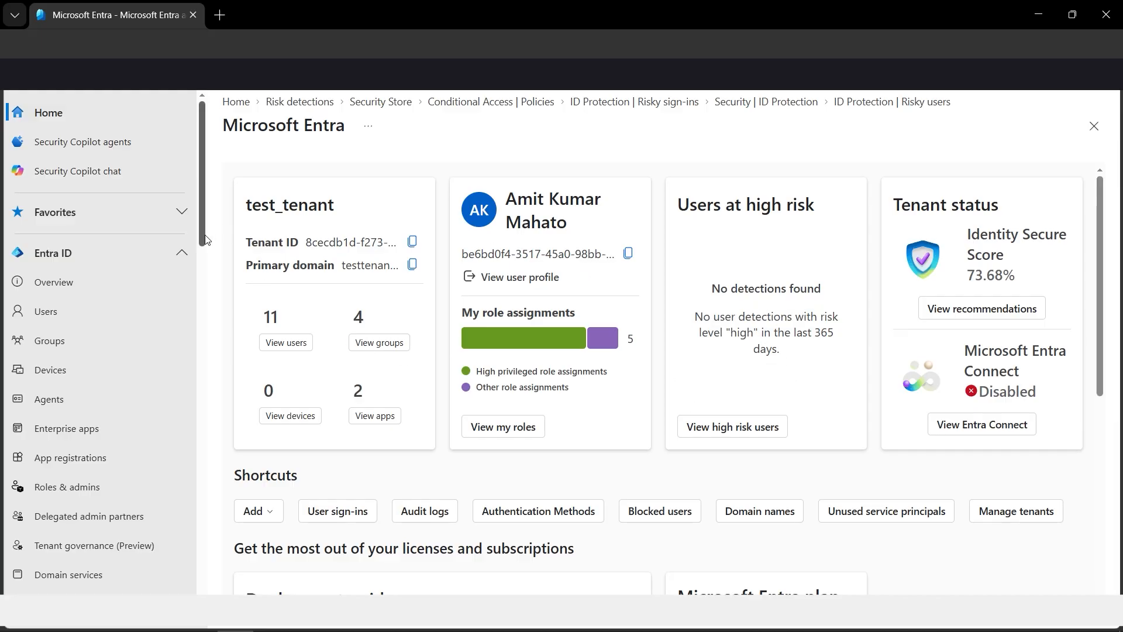
Step: Open the ID Protection dashboard and look over its attack, protected-user and high-risk-user tiles
drag(205, 239, 246, 534)
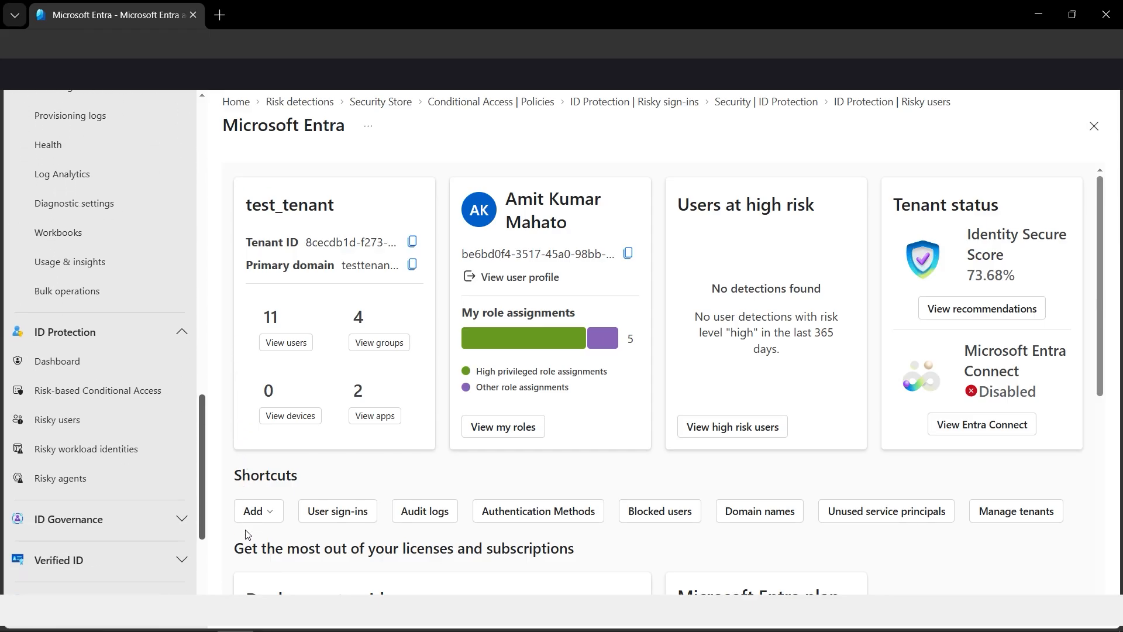
click(71, 370)
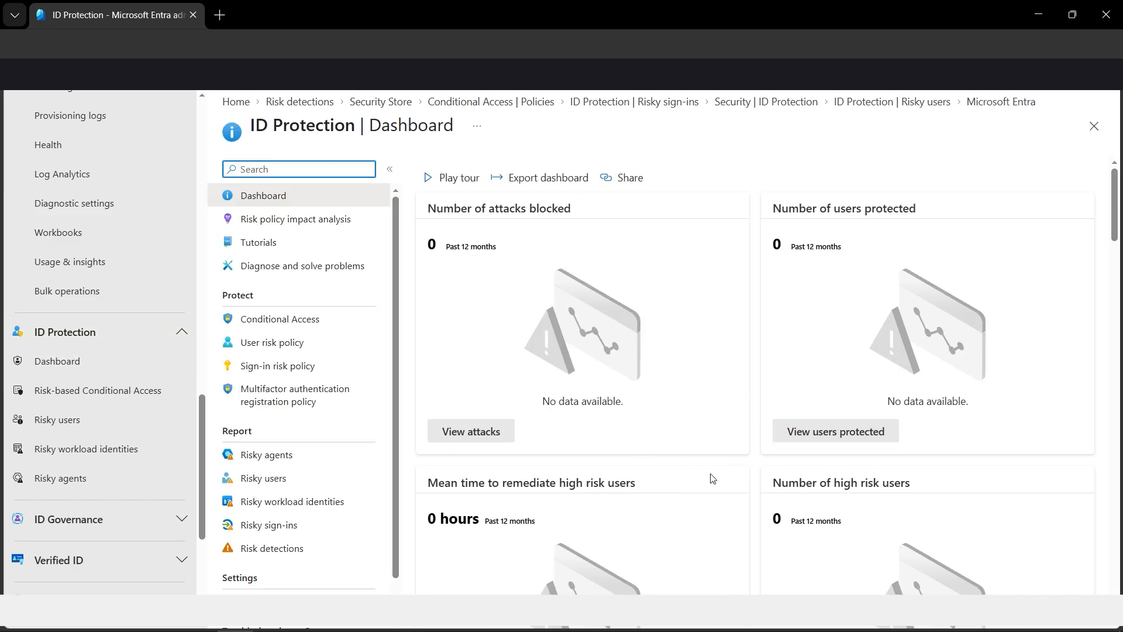
scroll(712, 479, down, 3)
scroll(724, 486, down, 3)
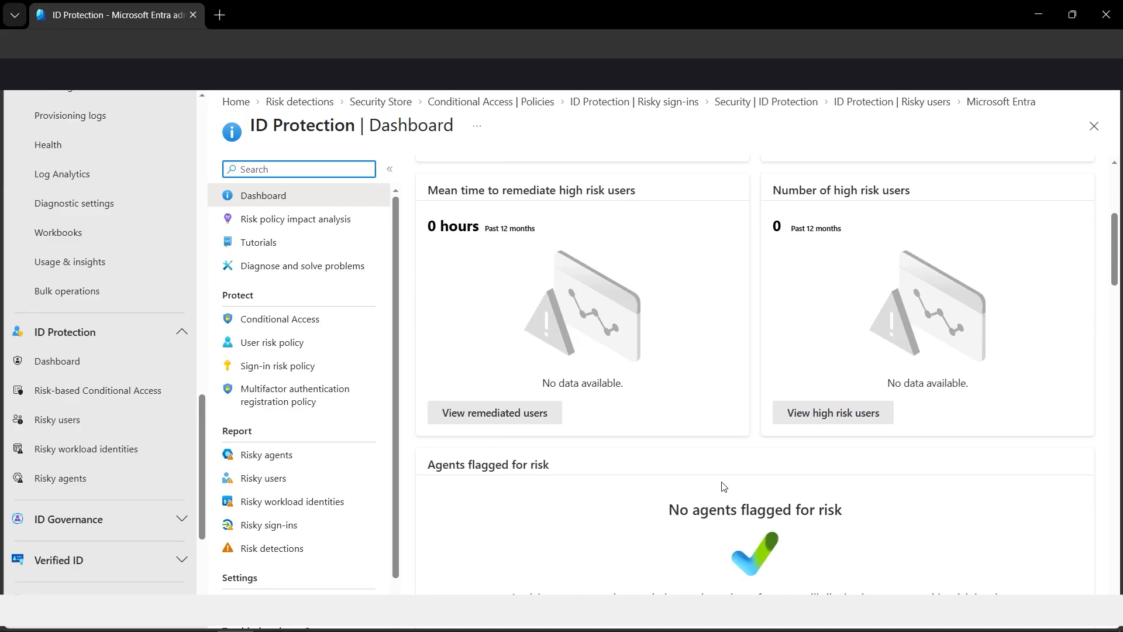
scroll(759, 526, up, 5)
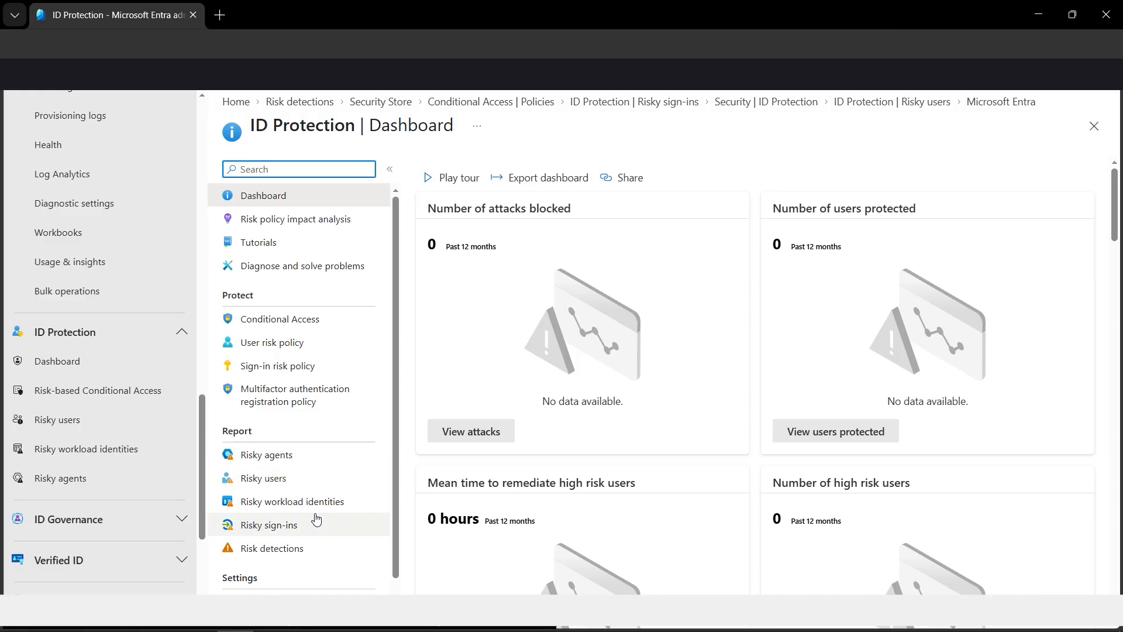
Step: Open the Risky users report and examine the risk level chart and the new risky users per day graph
click(279, 486)
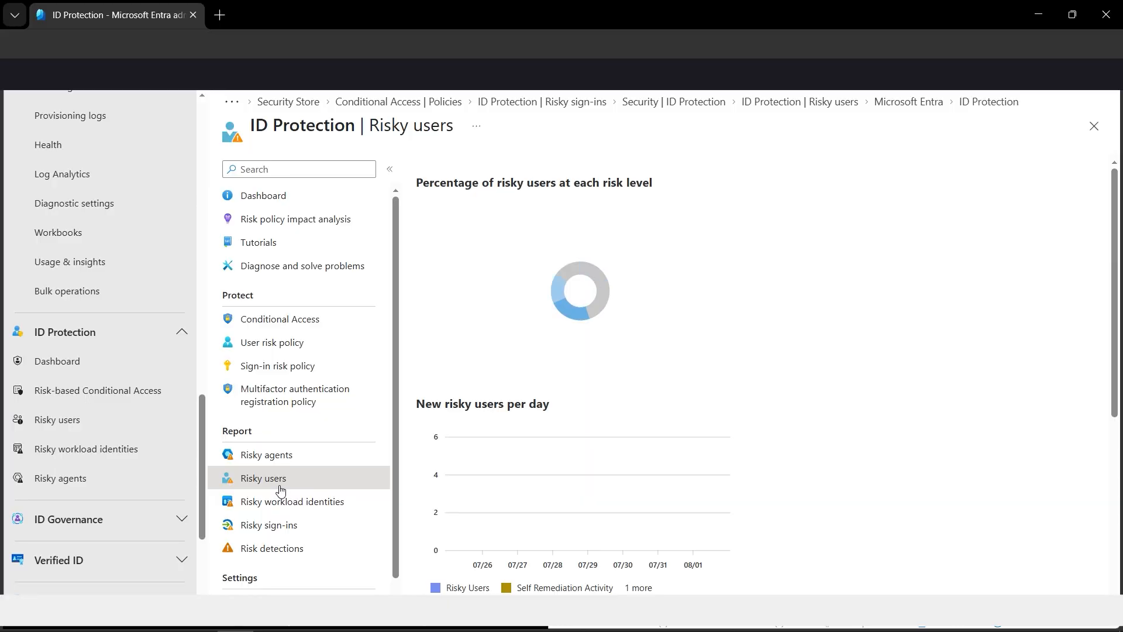
mouse_move(609, 264)
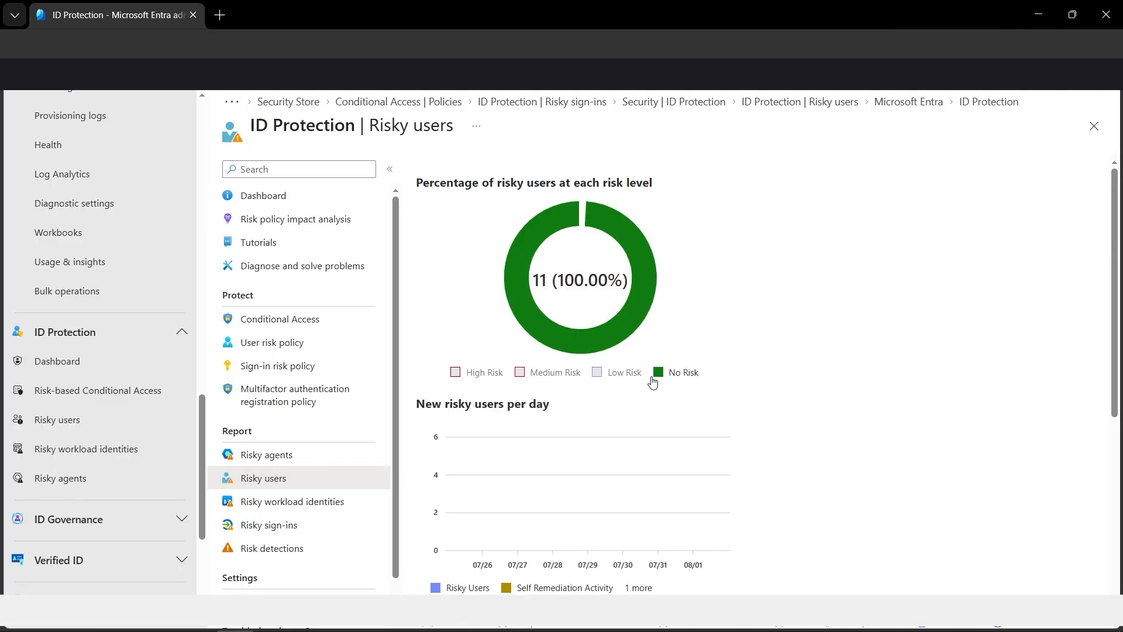
mouse_move(647, 302)
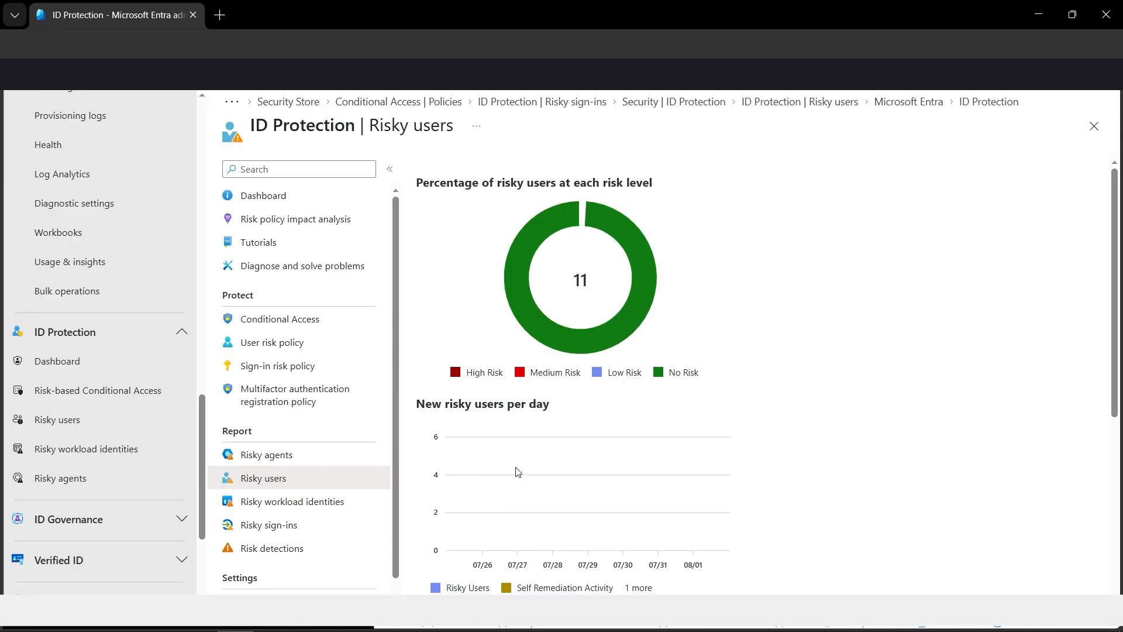
scroll(691, 418, down, 2)
scroll(690, 419, up, 2)
mouse_move(550, 341)
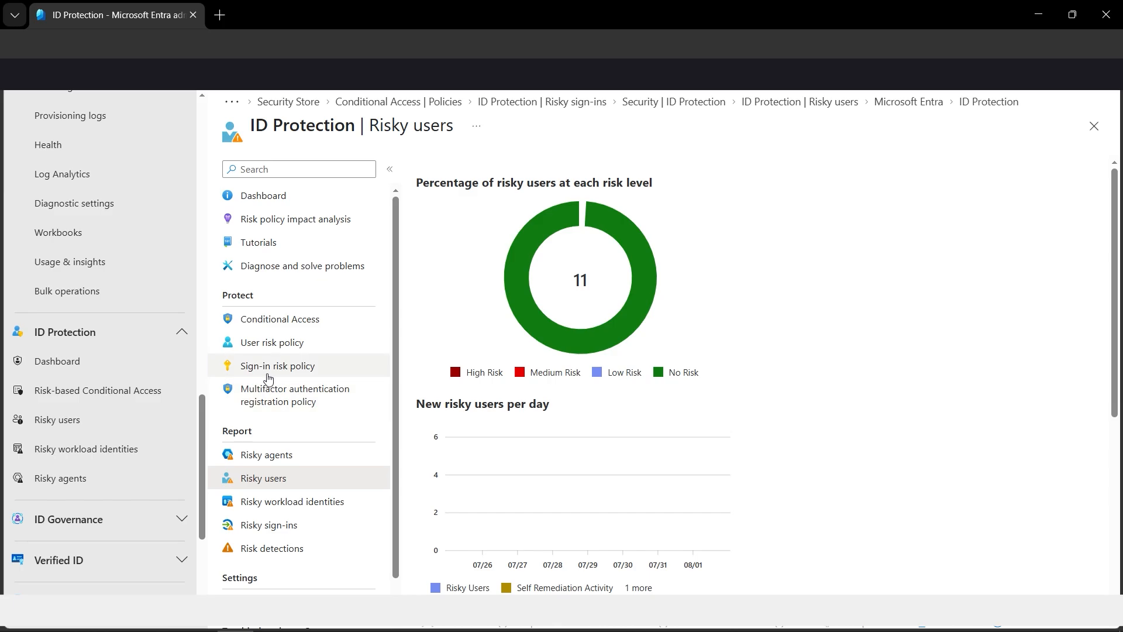
Step: Examine the settings of the ID Protection sign-in risk policy and the user risk policy
click(279, 373)
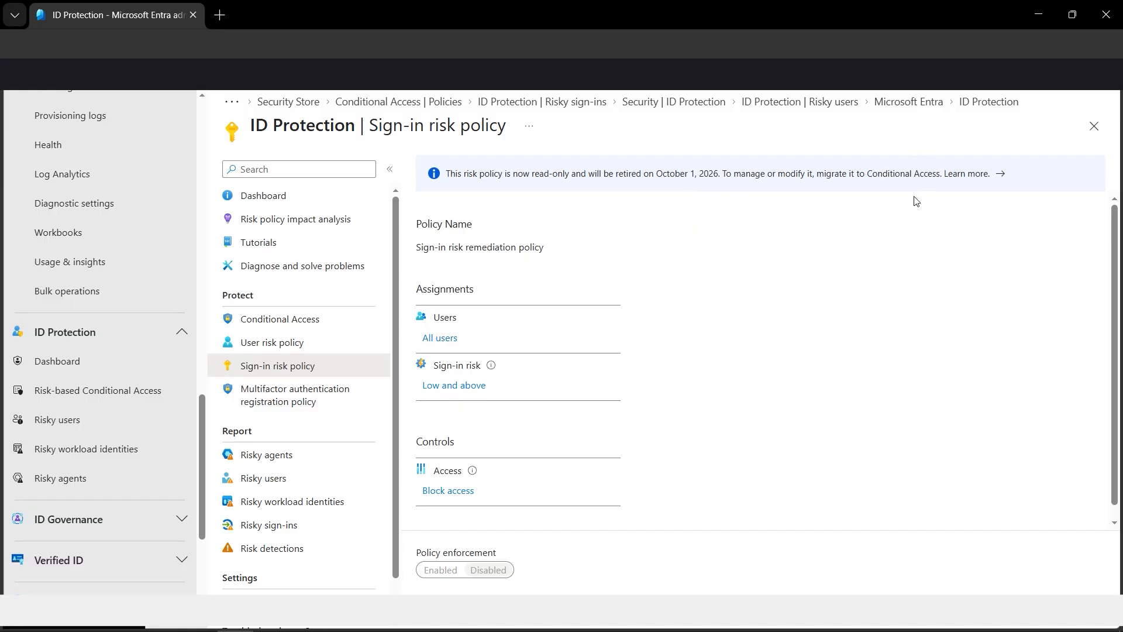
click(285, 347)
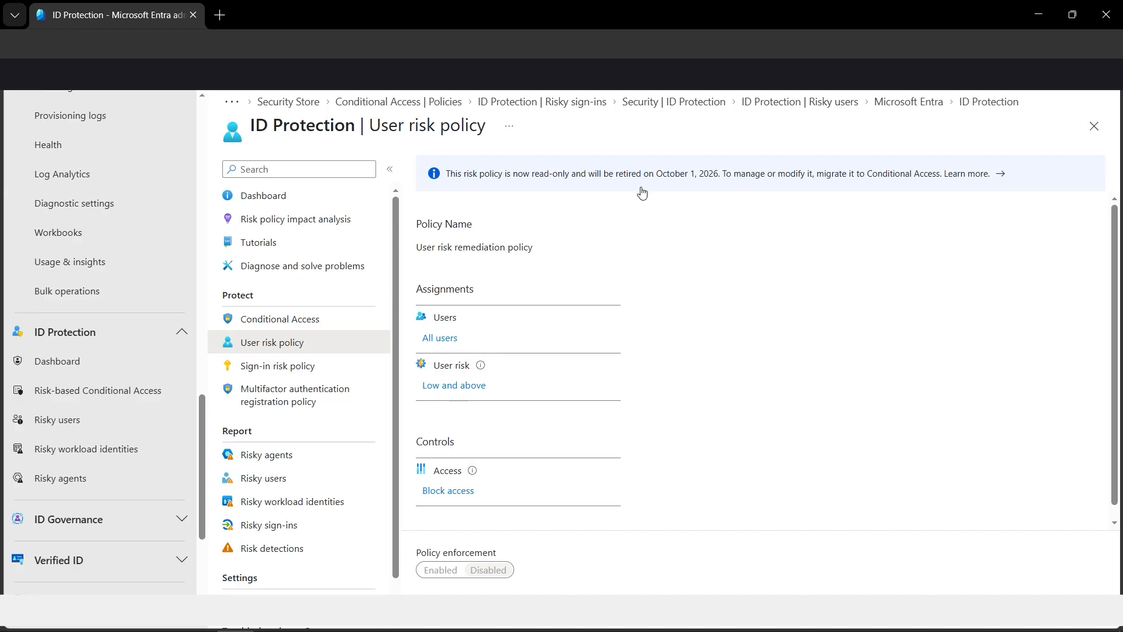
Step: Limit the user risk policy's assignment to selected individuals, including only the user listed directly above the SecurityReader group
click(447, 346)
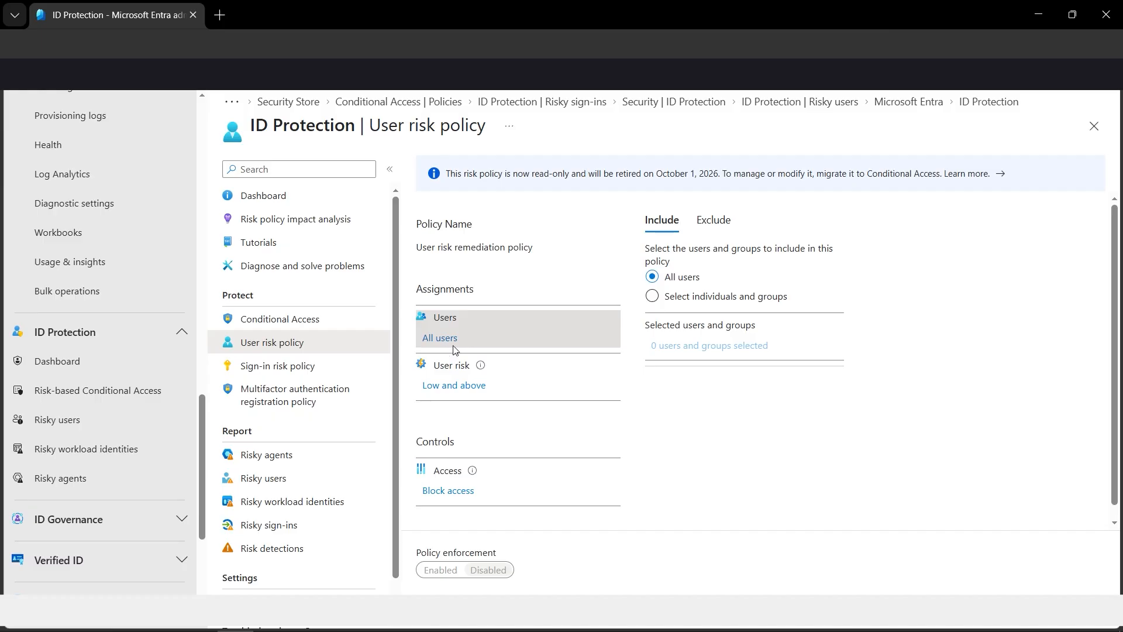
click(651, 296)
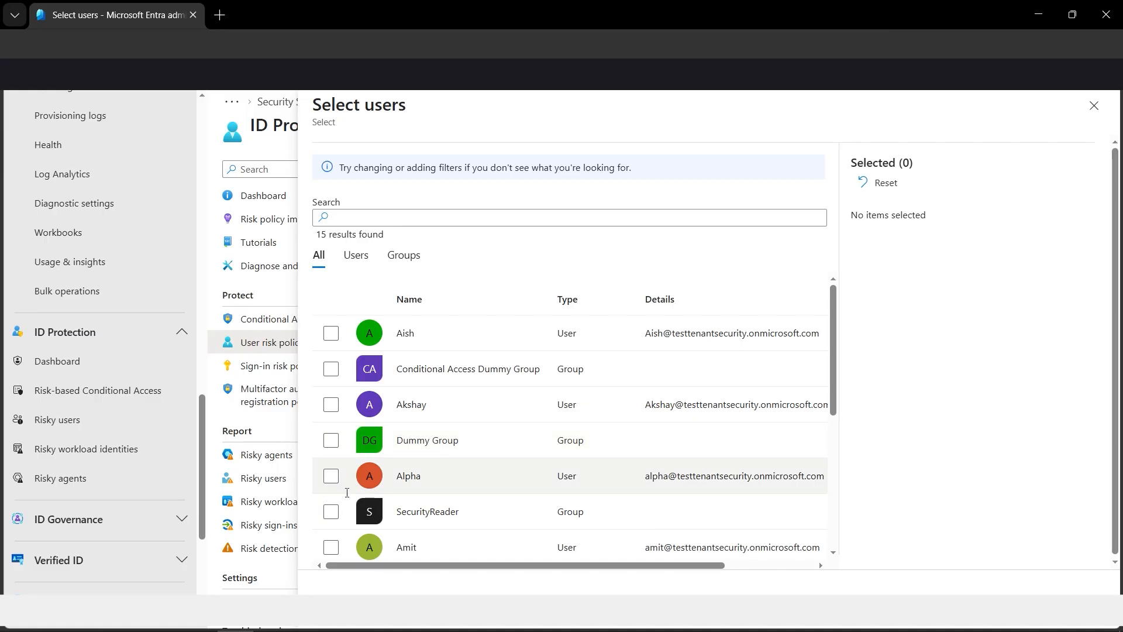
click(331, 479)
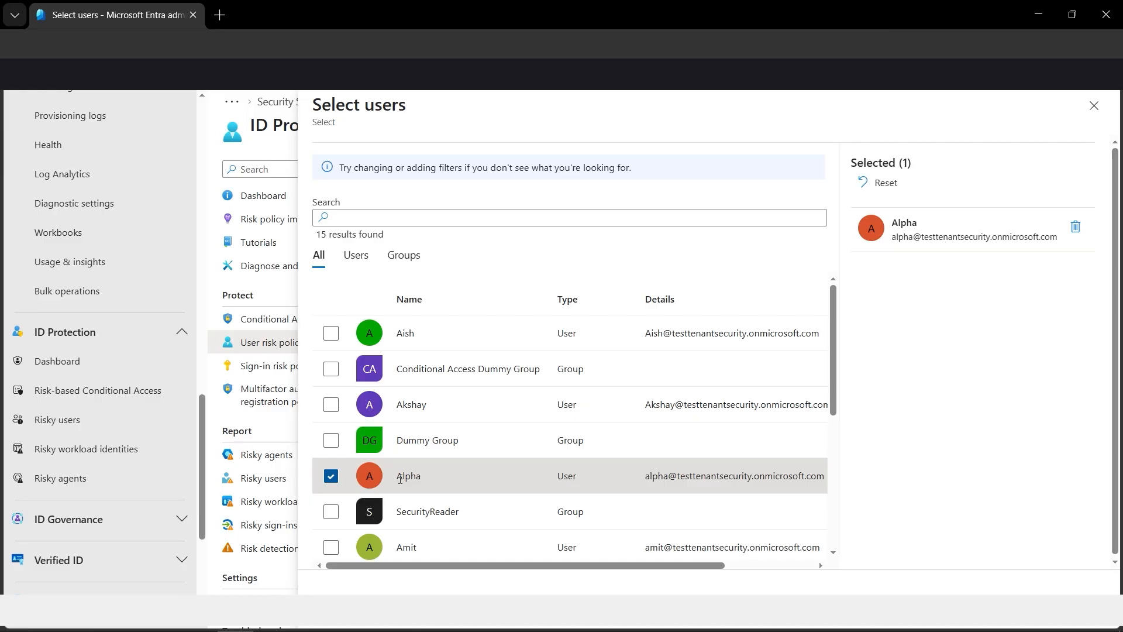
drag(398, 478, 422, 478)
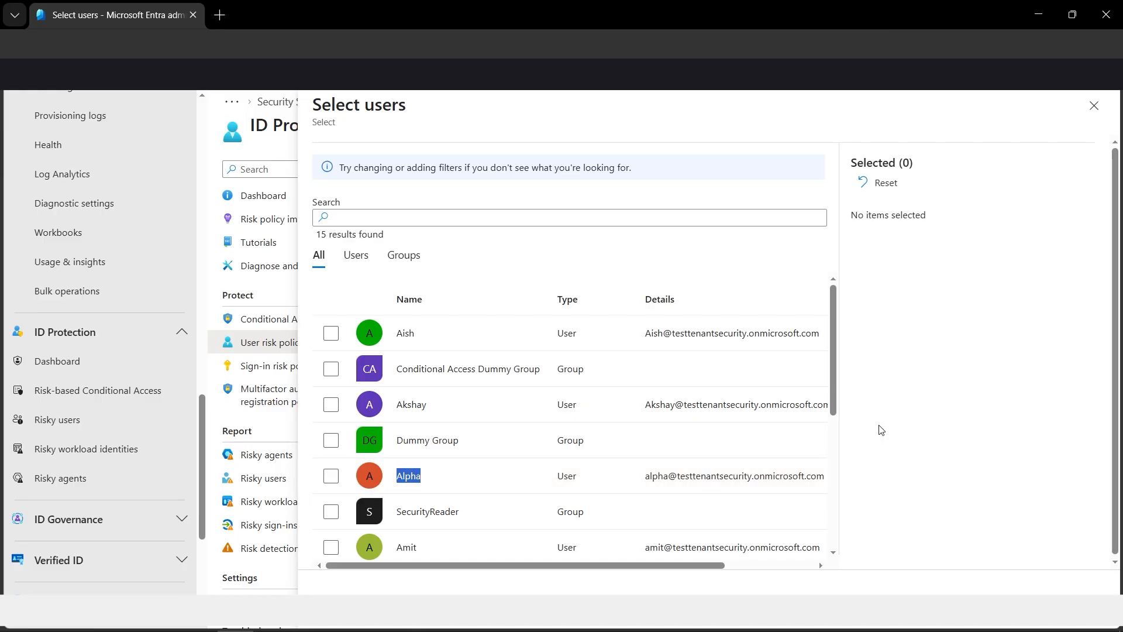
click(331, 475)
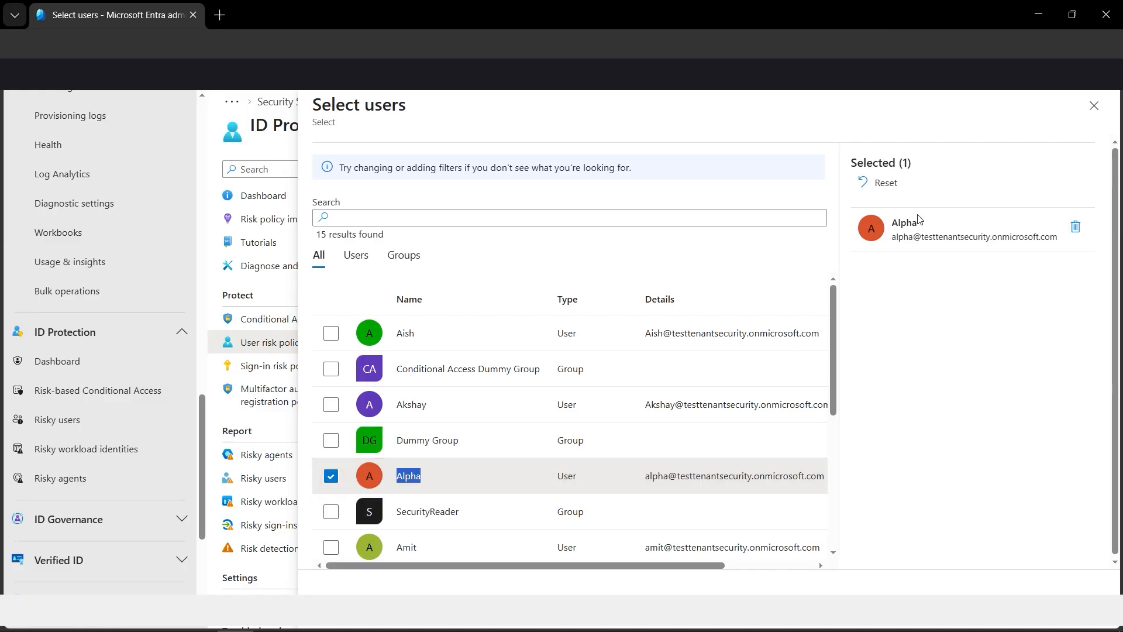
click(344, 593)
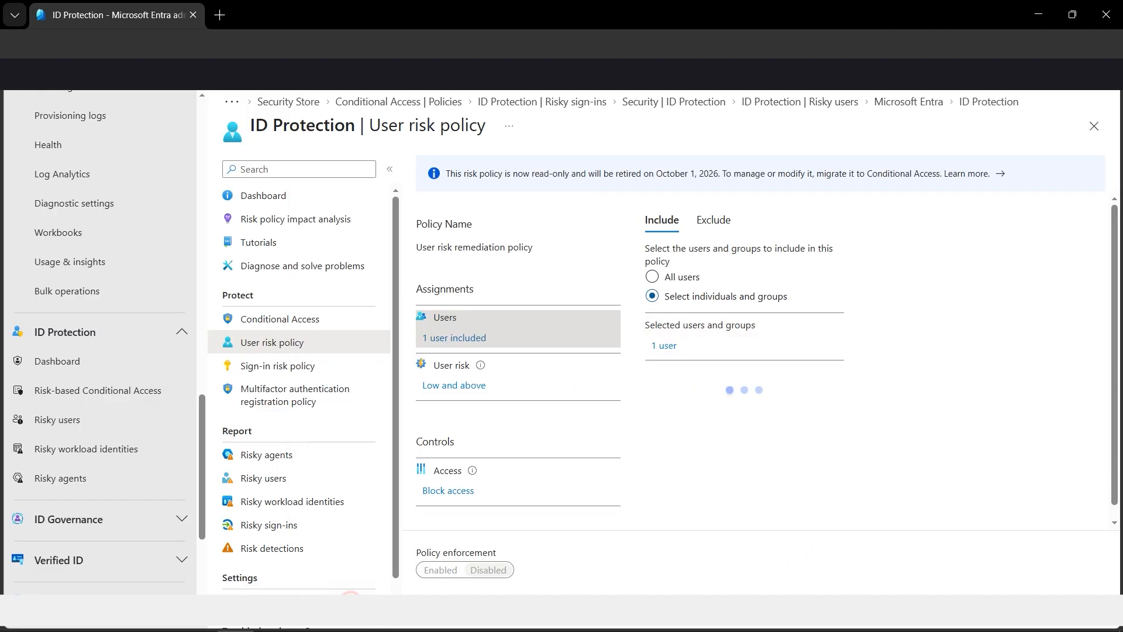
Step: Set the policy's user risk level to High and its access control to Allow access with Require password change
click(459, 384)
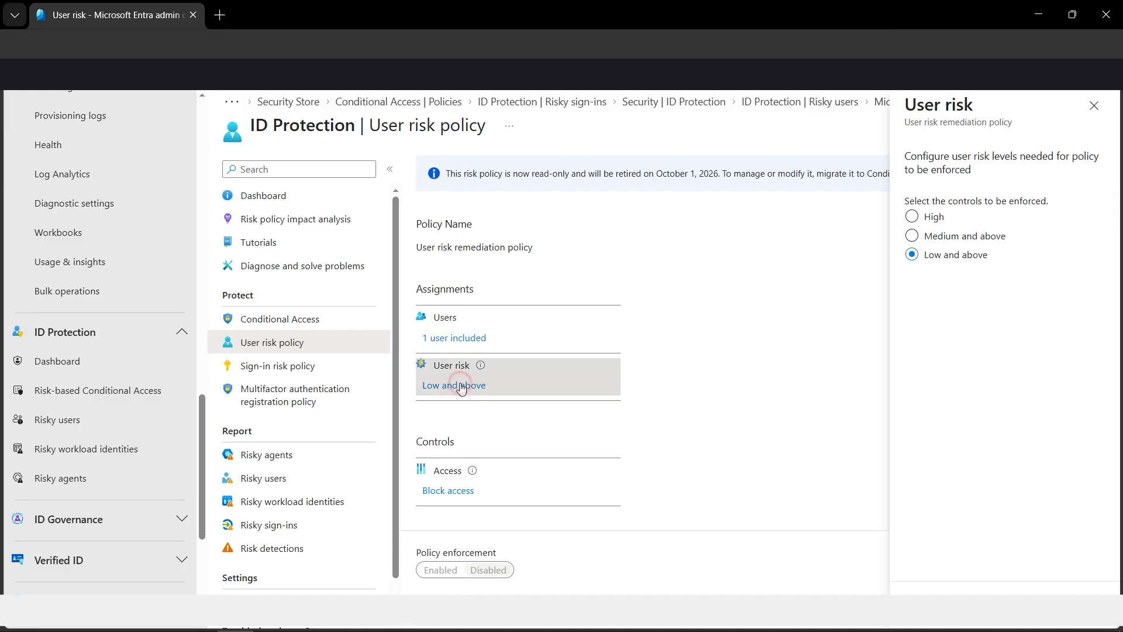
click(911, 218)
click(930, 594)
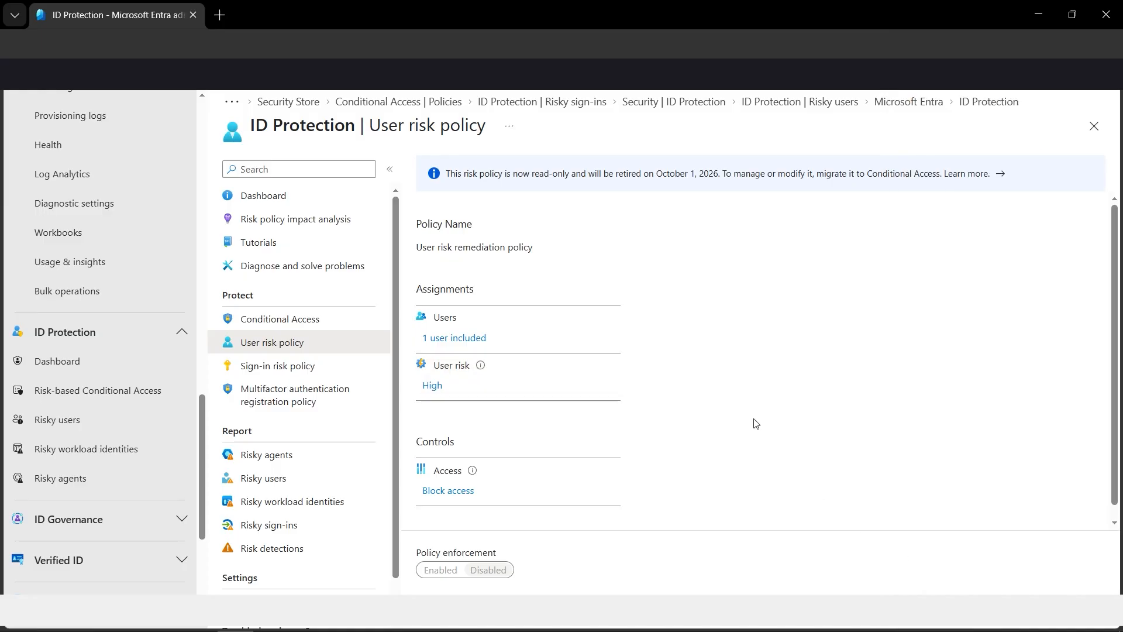
click(456, 488)
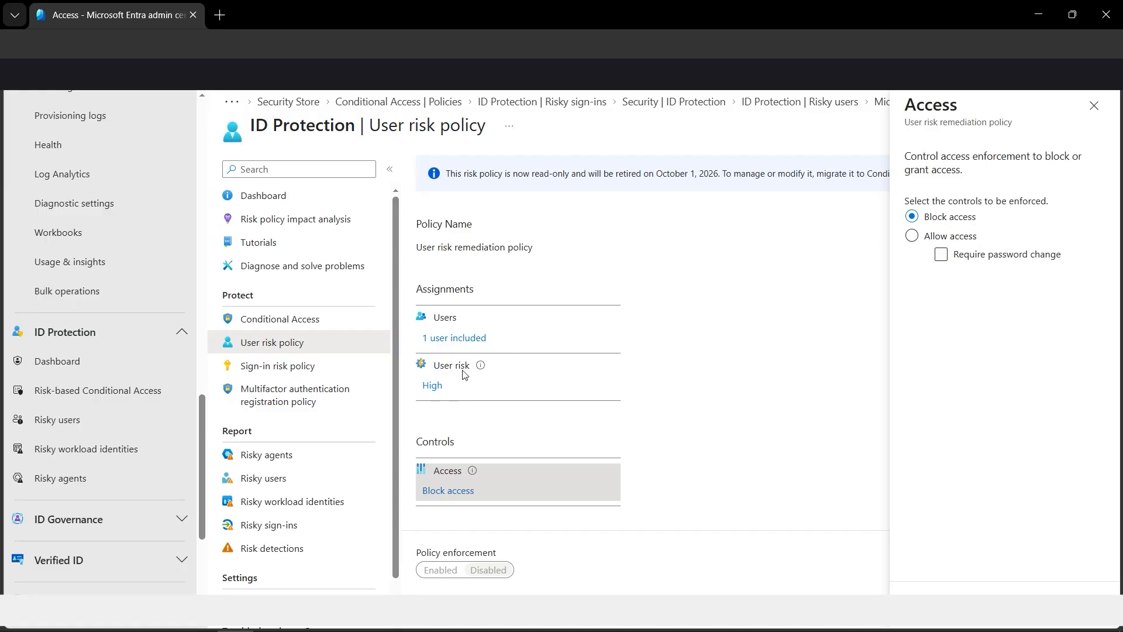
click(933, 235)
click(948, 594)
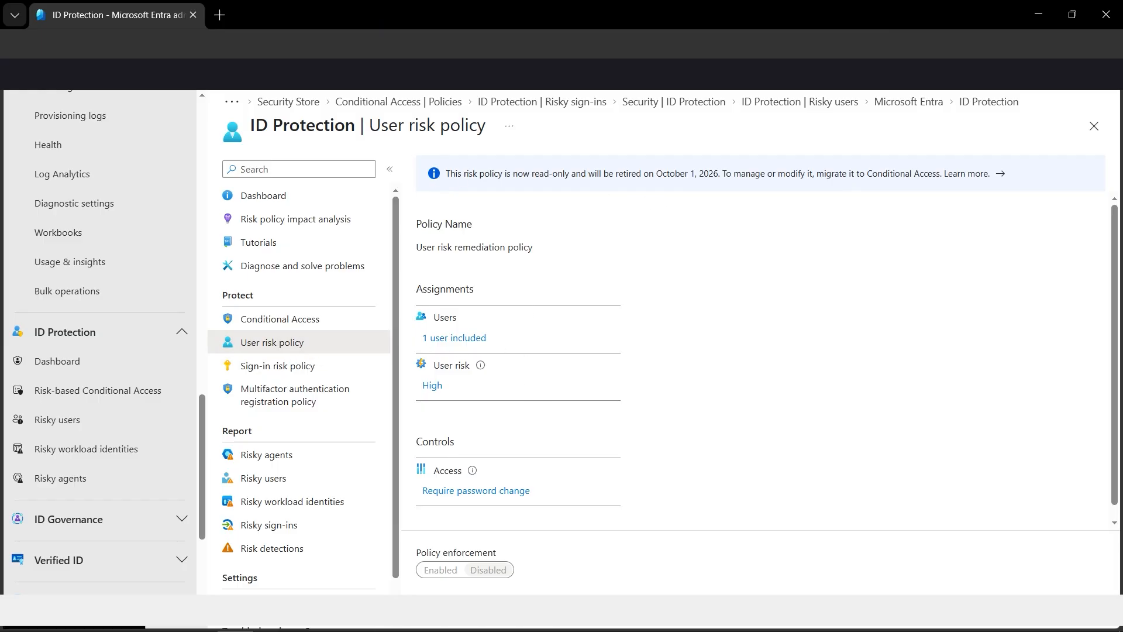
Step: Duplicate the browser tab and open the Entra ID Conditional Access policies in the copy
right_click(151, 20)
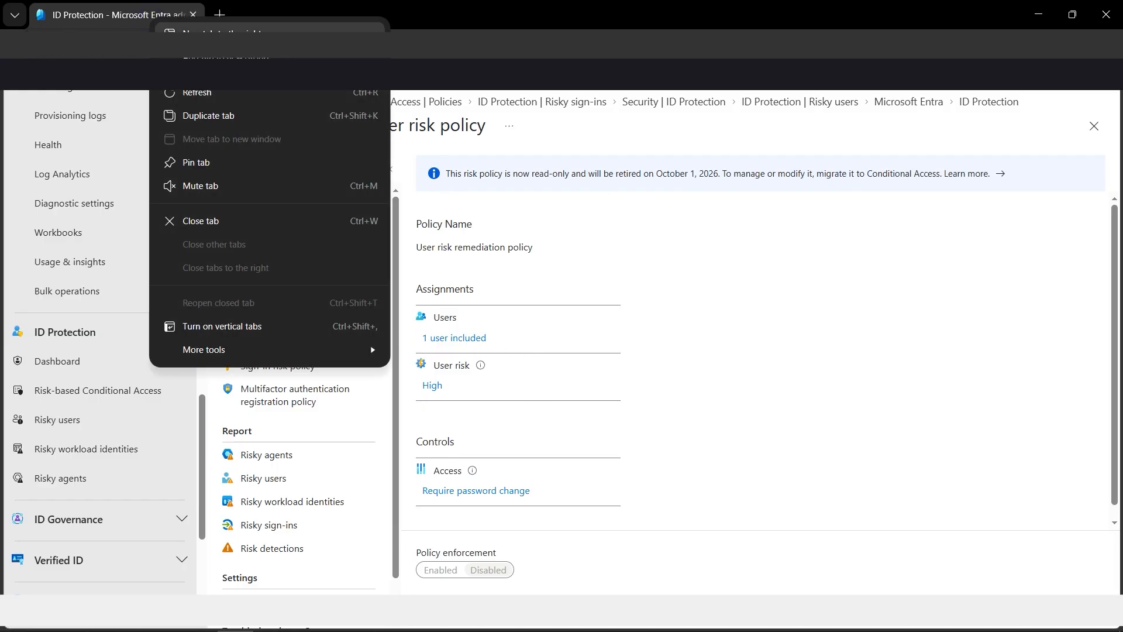
click(227, 117)
scroll(206, 268, down, 2)
scroll(206, 268, down, 2)
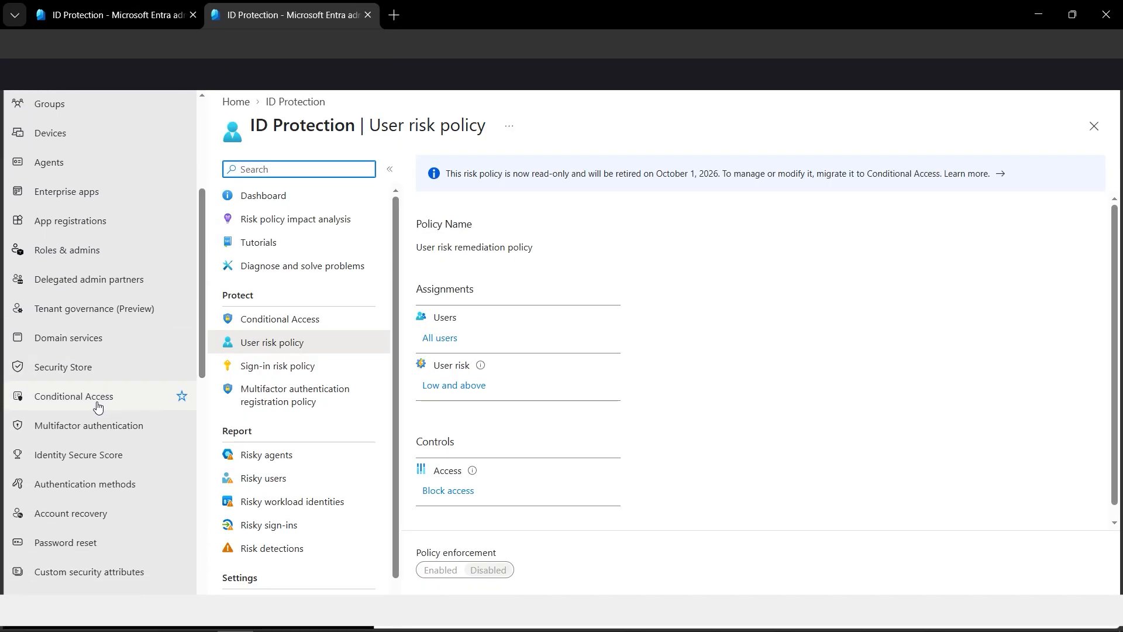
scroll(83, 140, up, 3)
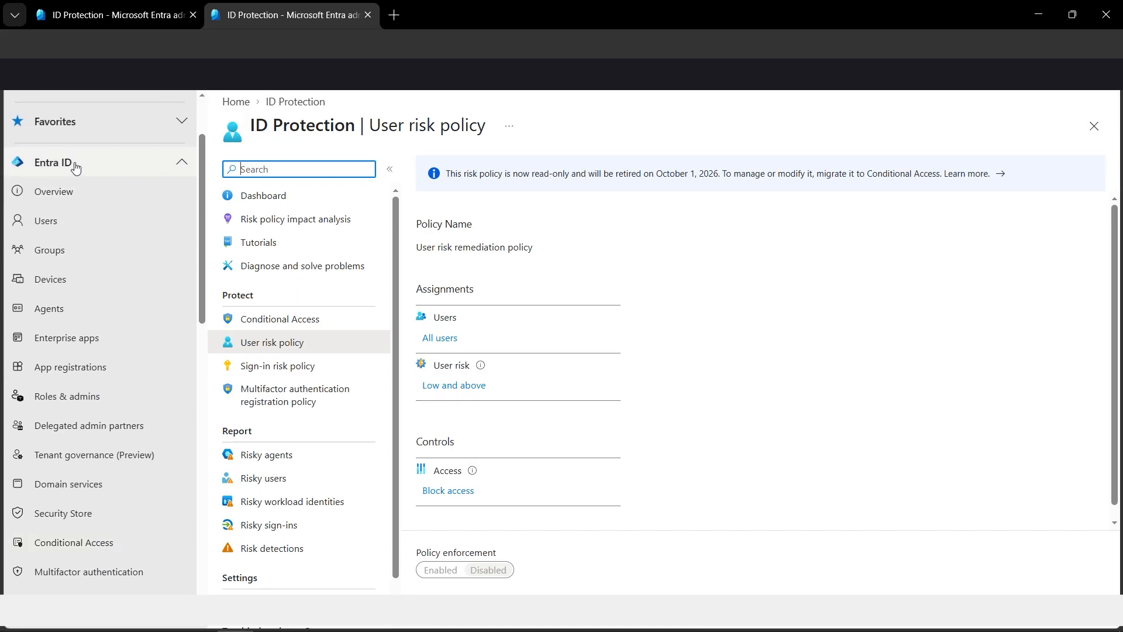
click(97, 549)
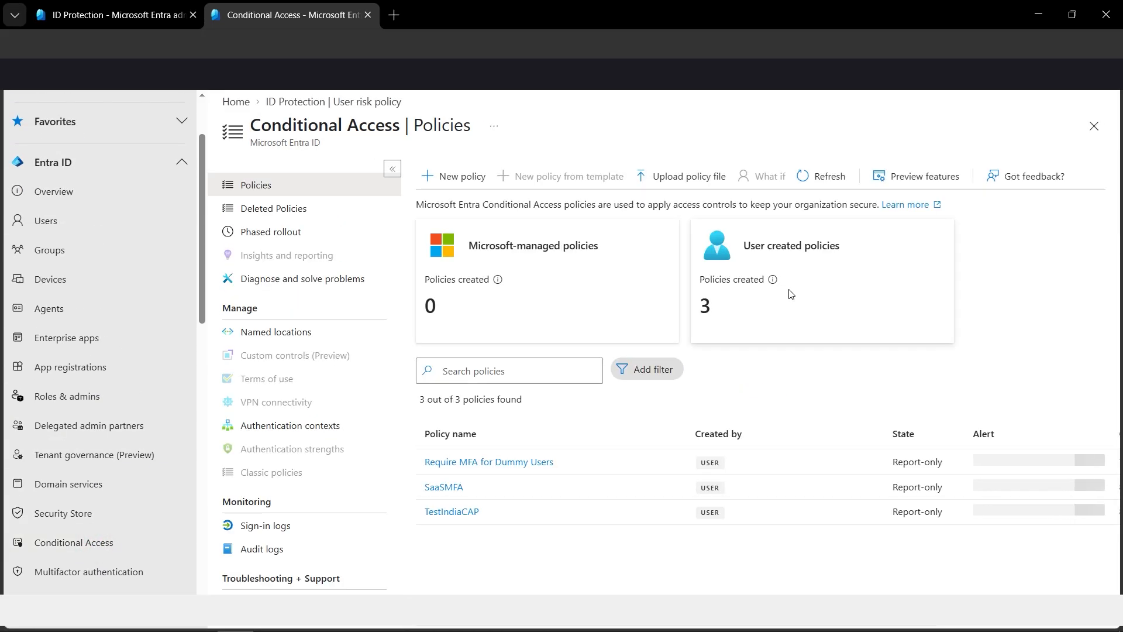
Step: Start a new Conditional Access policy named "Change Password High Risk User"
click(462, 184)
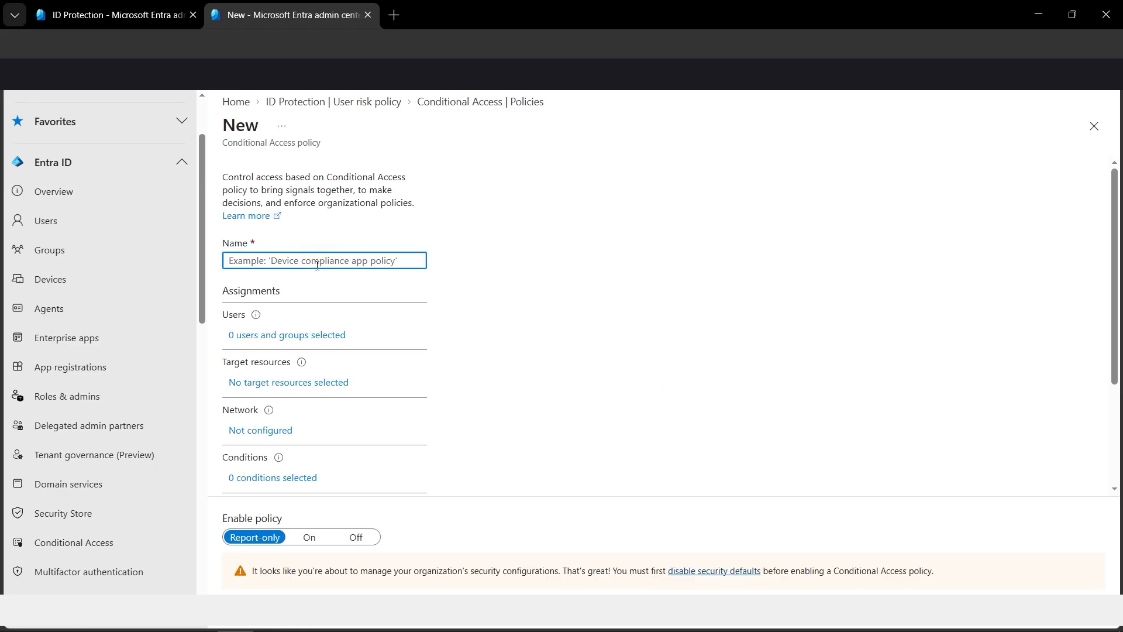
text(Change Password High Risk User)
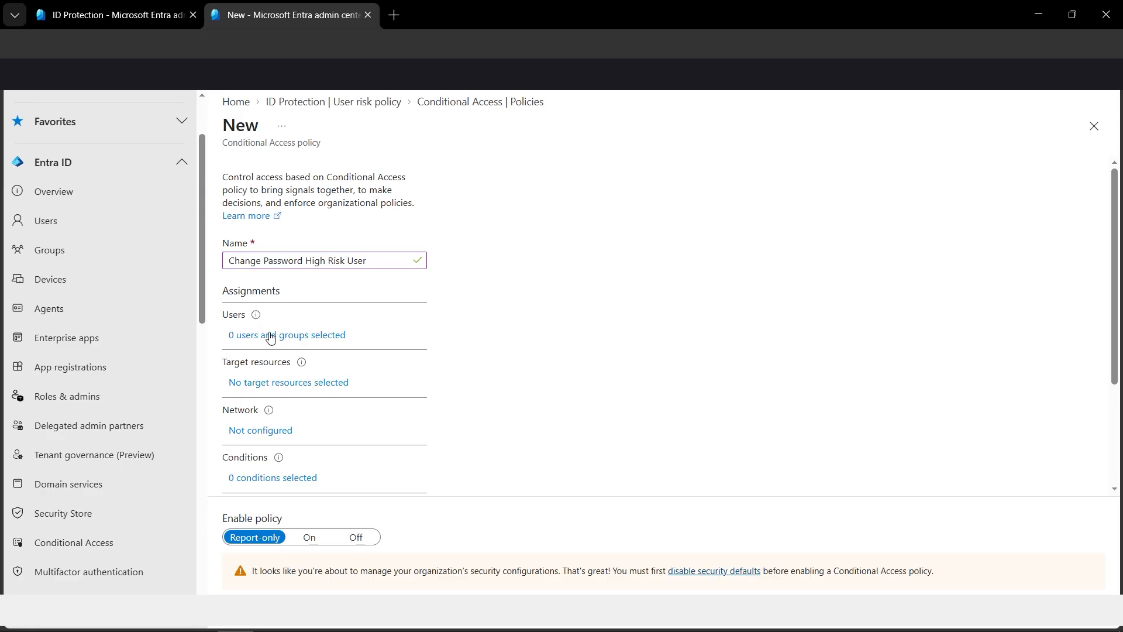
Step: Assign the new policy to specific users and groups, including only the user listed directly above the SecurityReader group
click(270, 335)
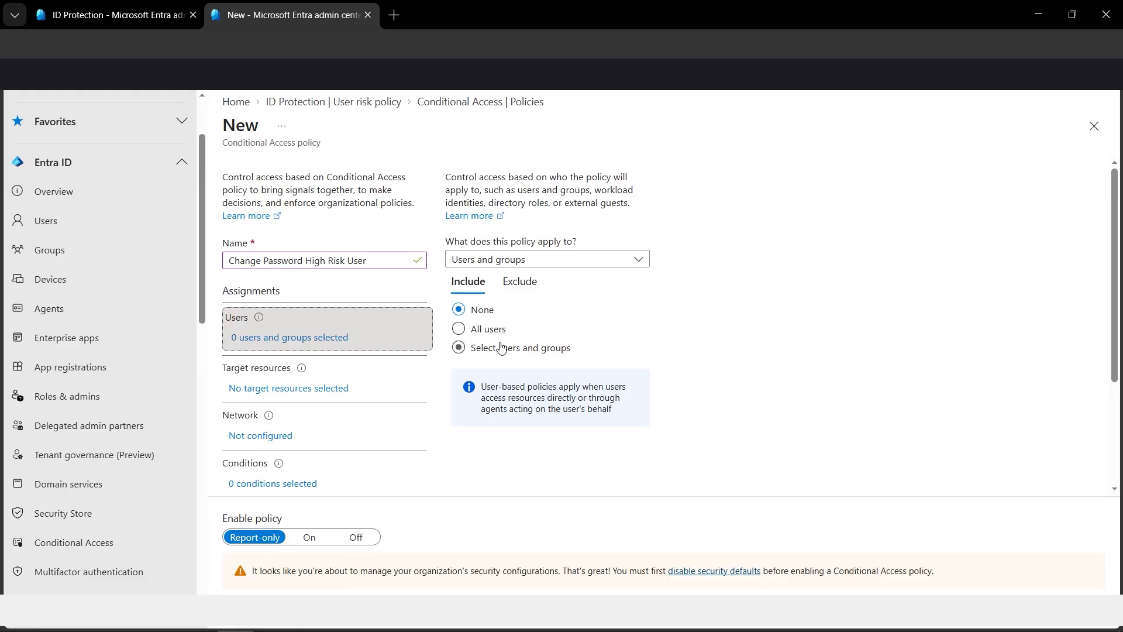
click(528, 354)
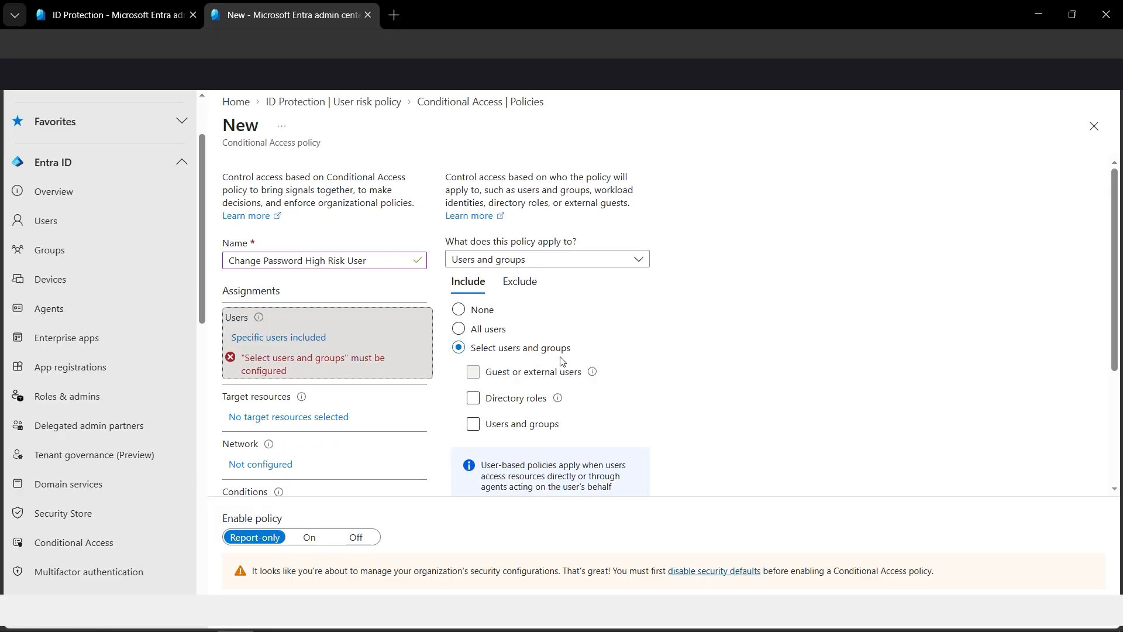
click(474, 423)
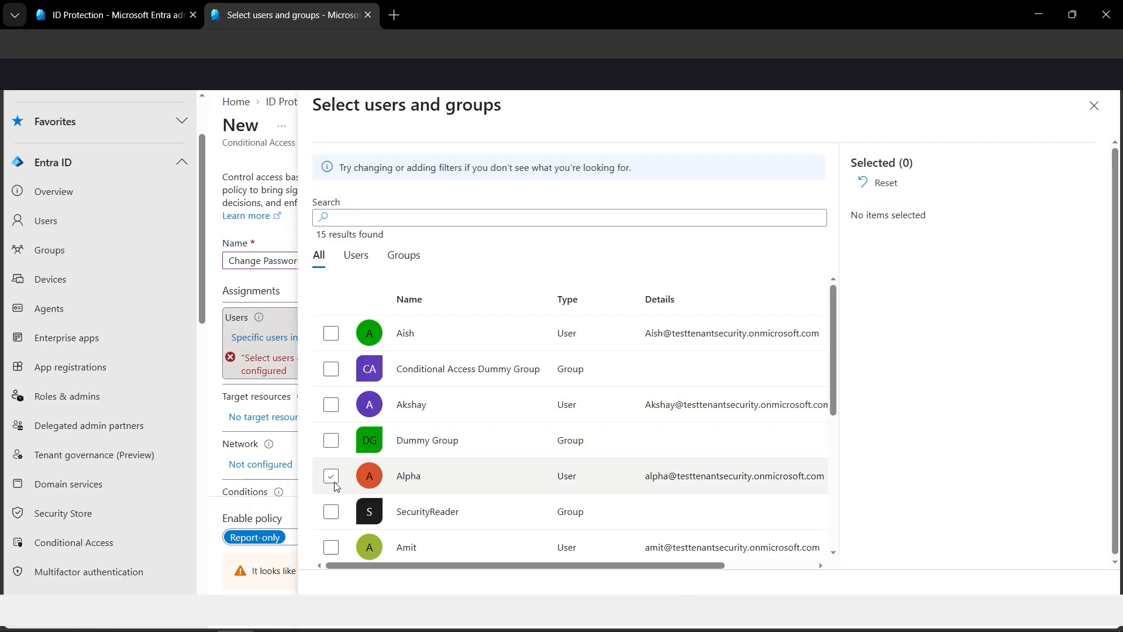
click(333, 478)
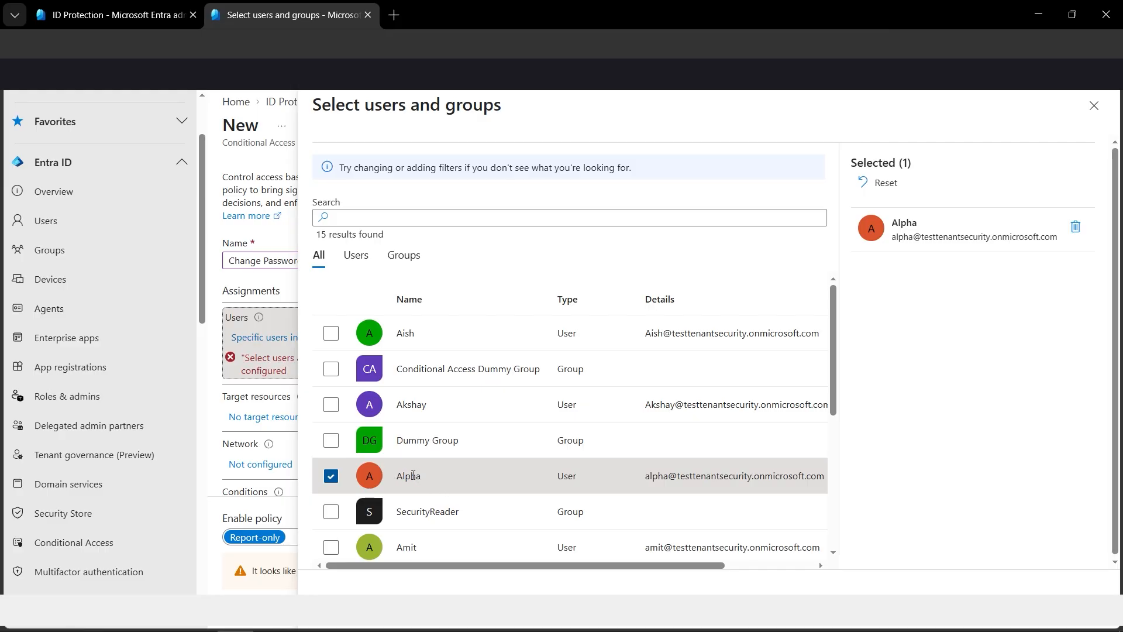
click(341, 594)
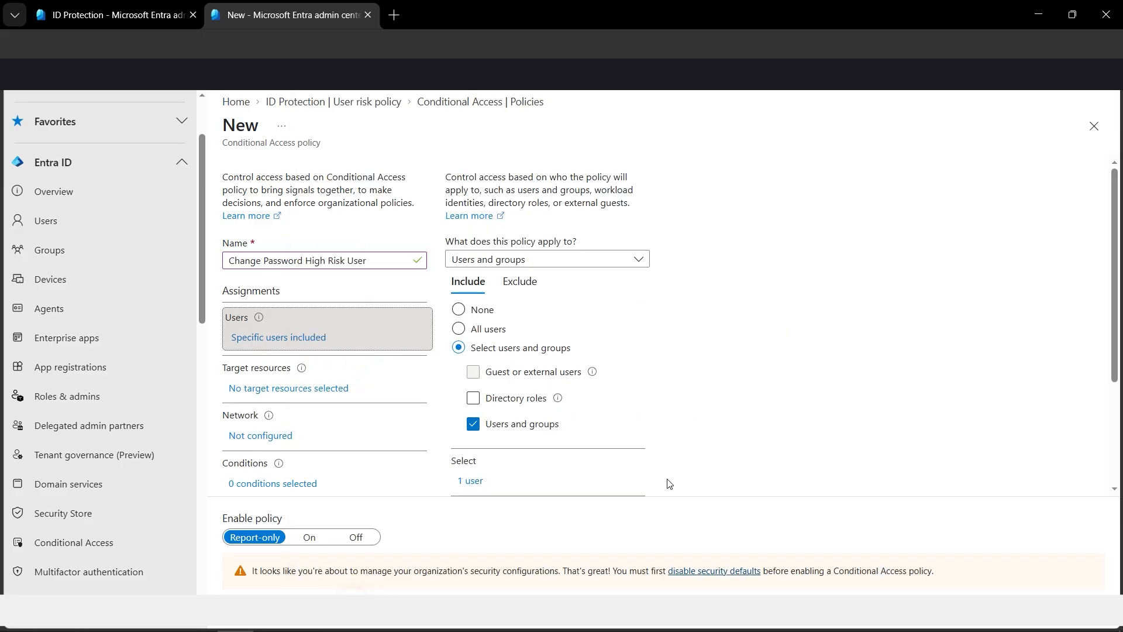
Step: Set the new policy's target resources to include All resources (formerly 'All cloud apps')
scroll(345, 431, down, 3)
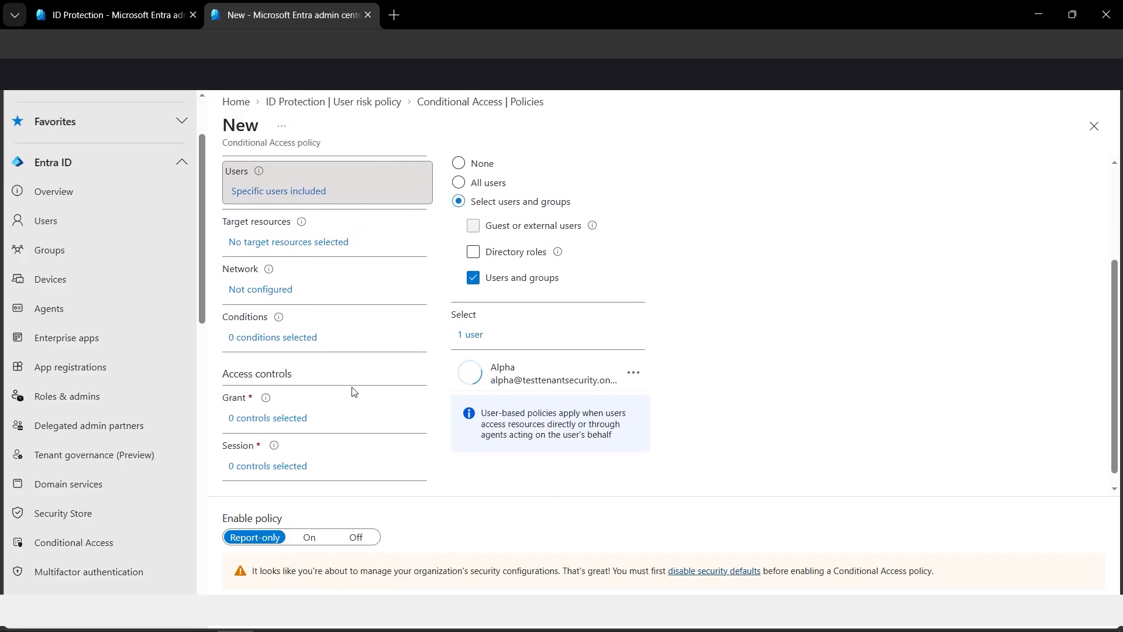
click(298, 244)
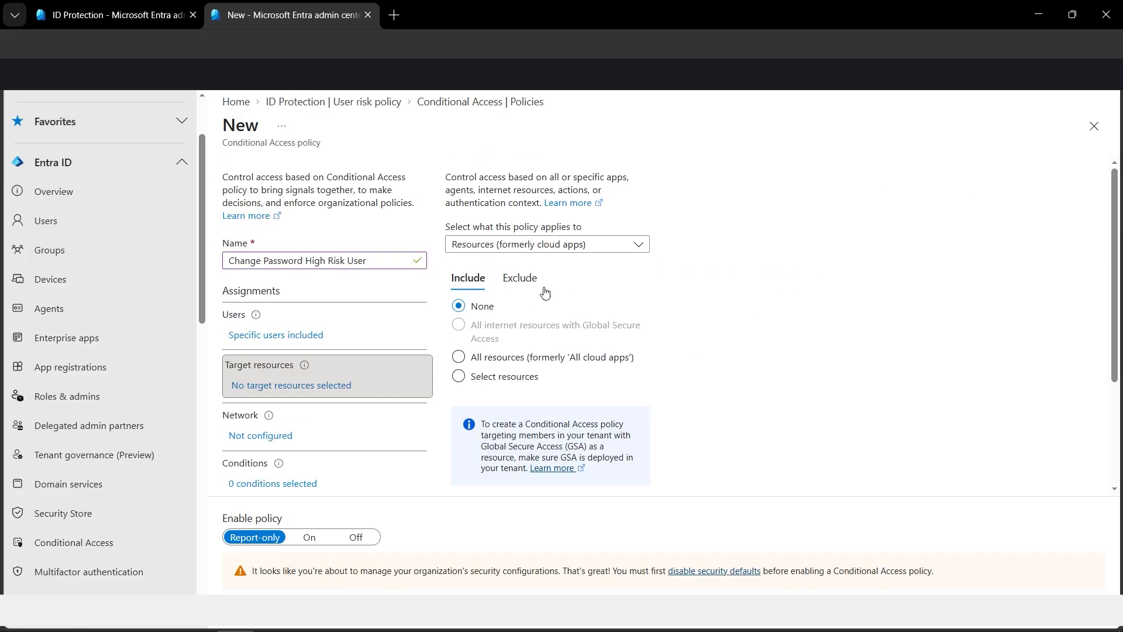
click(498, 367)
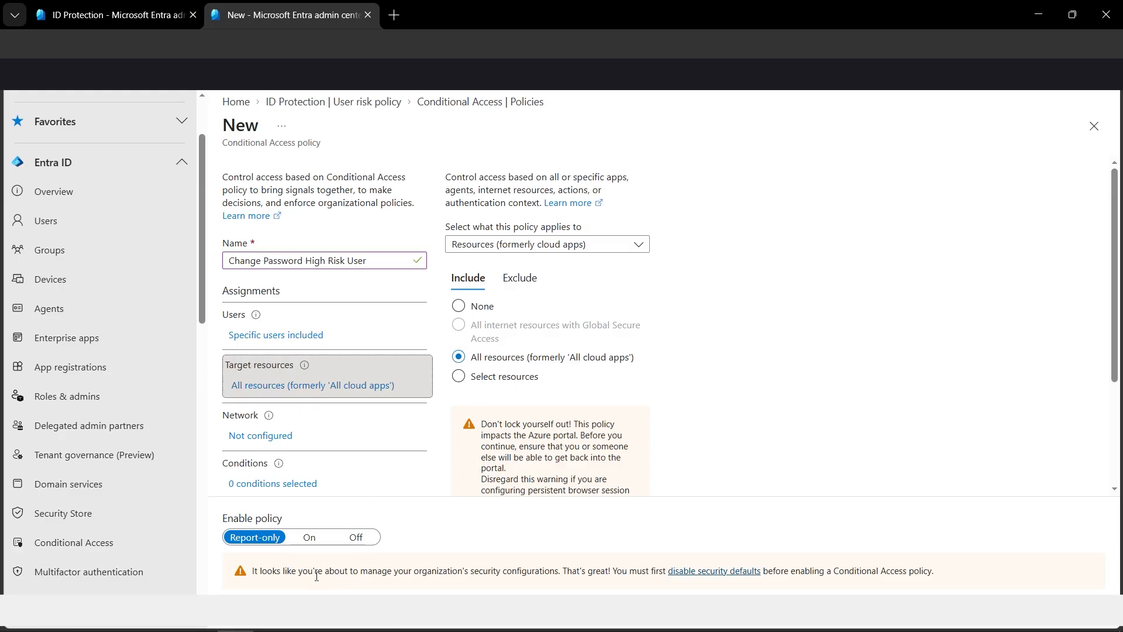
Step: Set the new policy's grant control to Grant access with Require password change
scroll(359, 422, down, 1)
scroll(359, 421, down, 1)
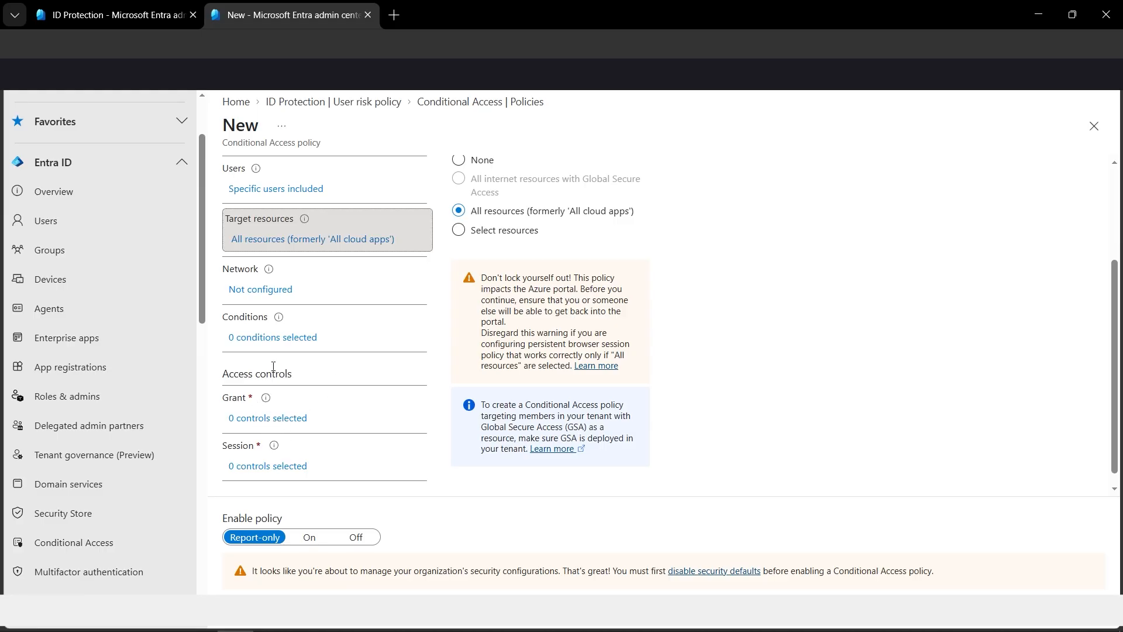
click(273, 418)
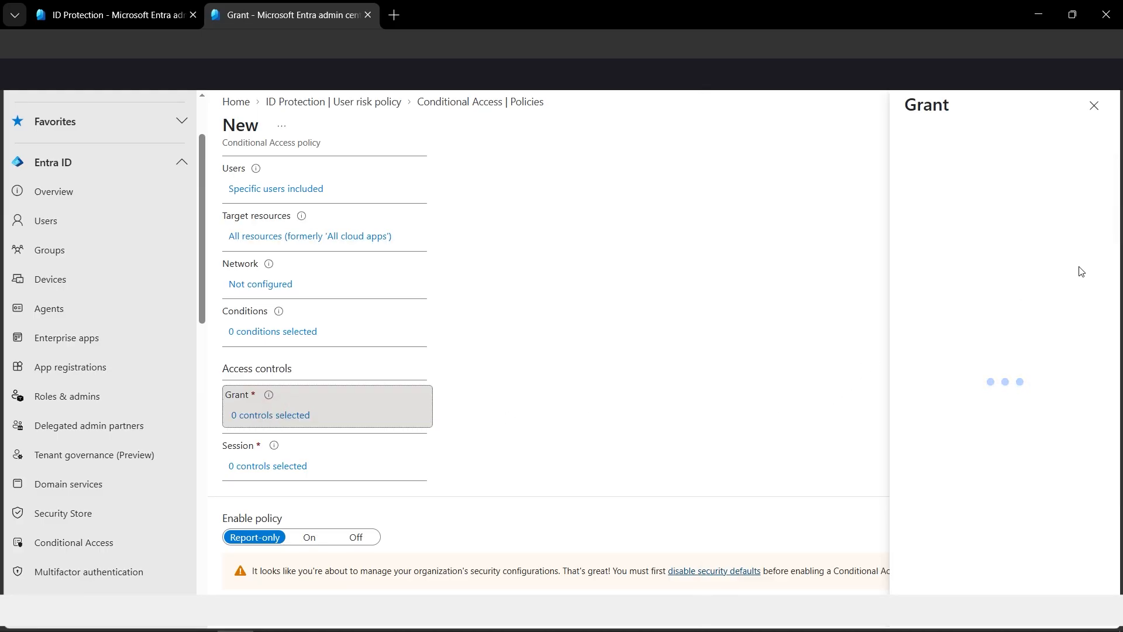
click(996, 308)
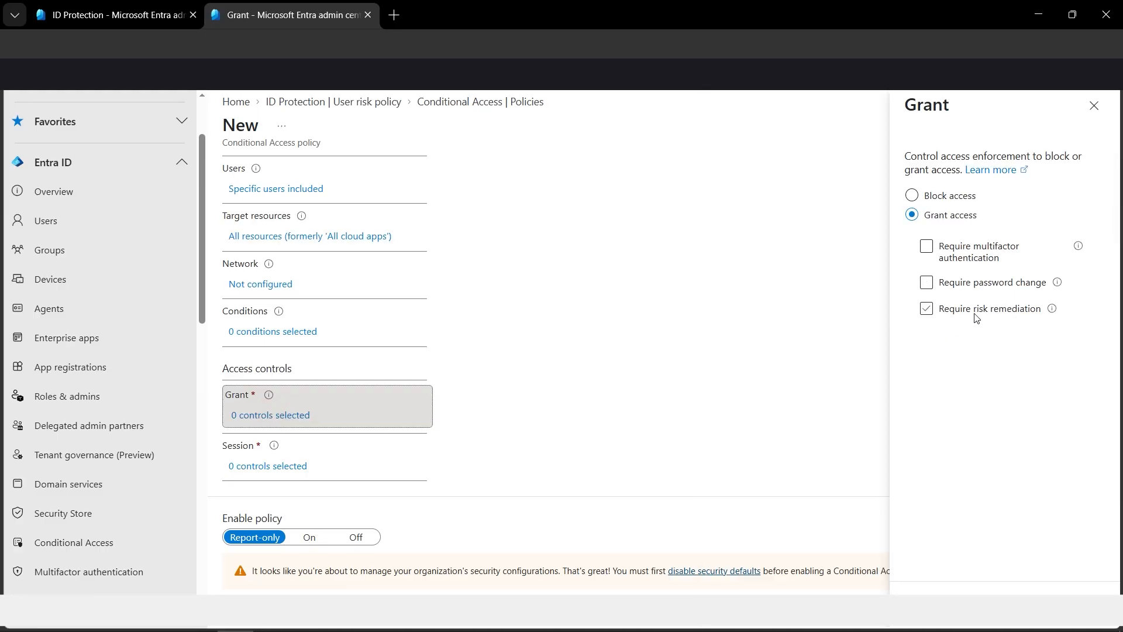
click(961, 284)
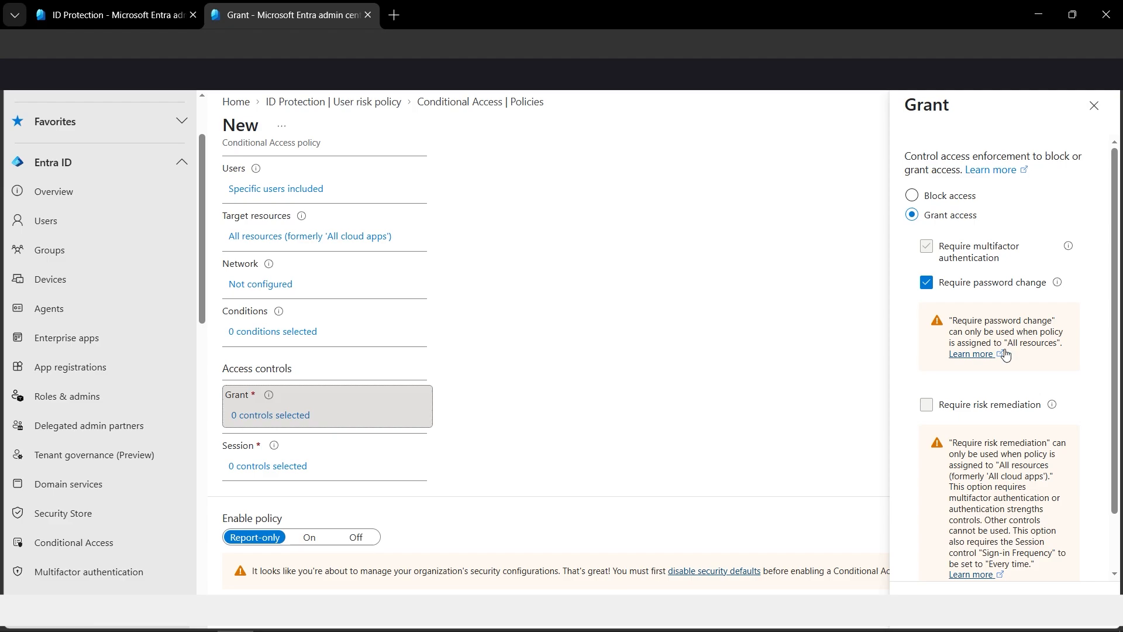
drag(1007, 343, 1058, 344)
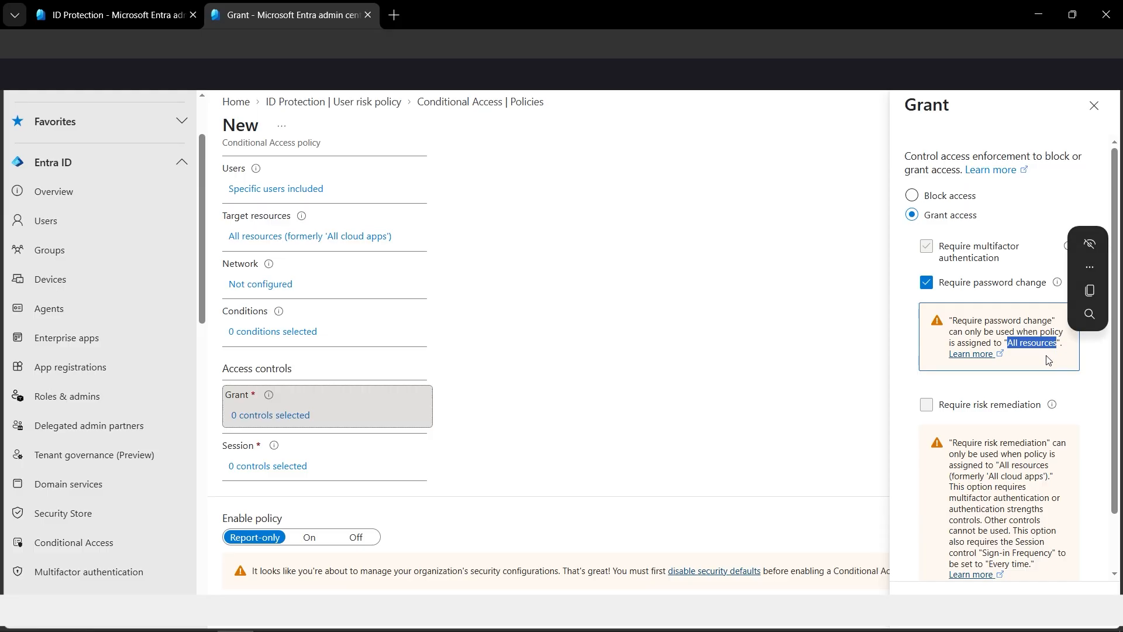
click(1053, 367)
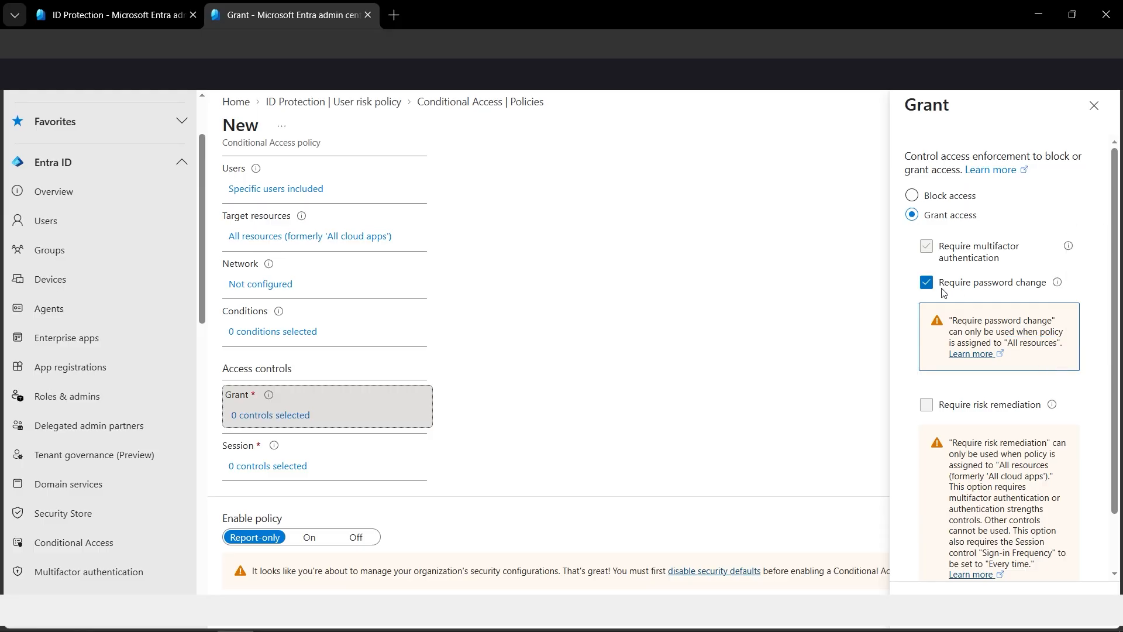
scroll(1053, 498, down, 2)
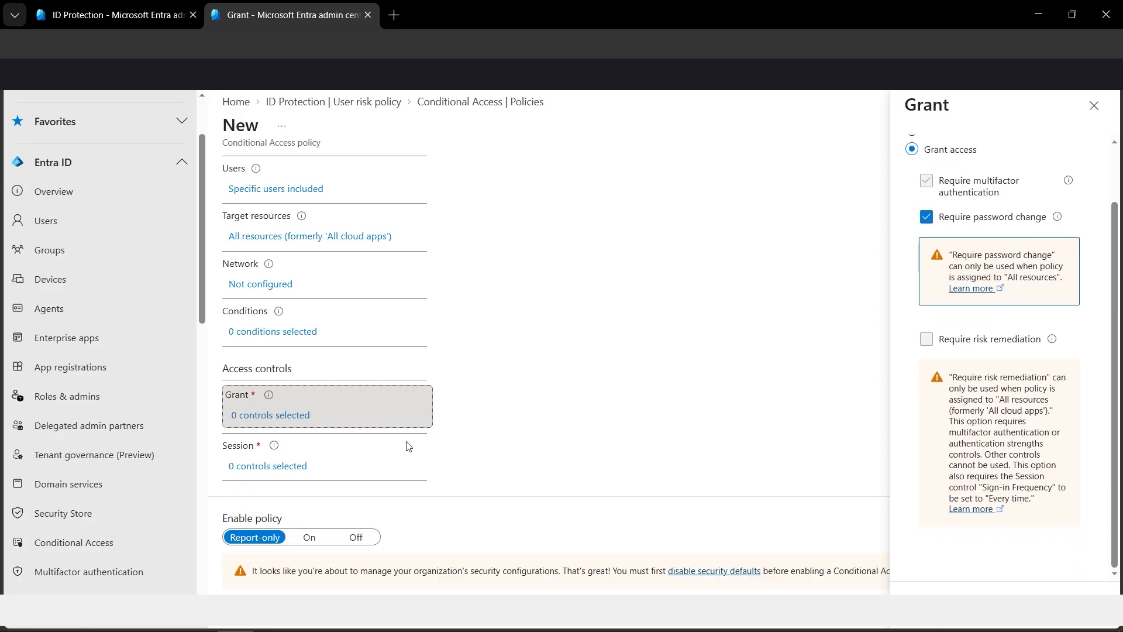
click(930, 595)
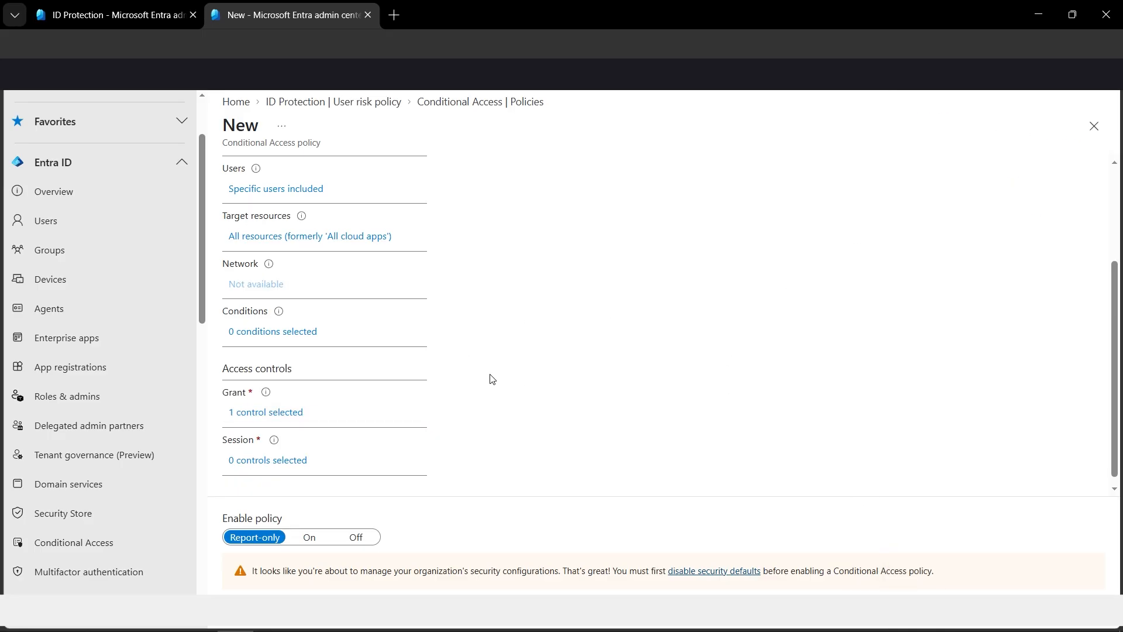
Step: Set the policy's session control to a sign-in frequency of Every time
scroll(476, 394, down, 1)
click(296, 454)
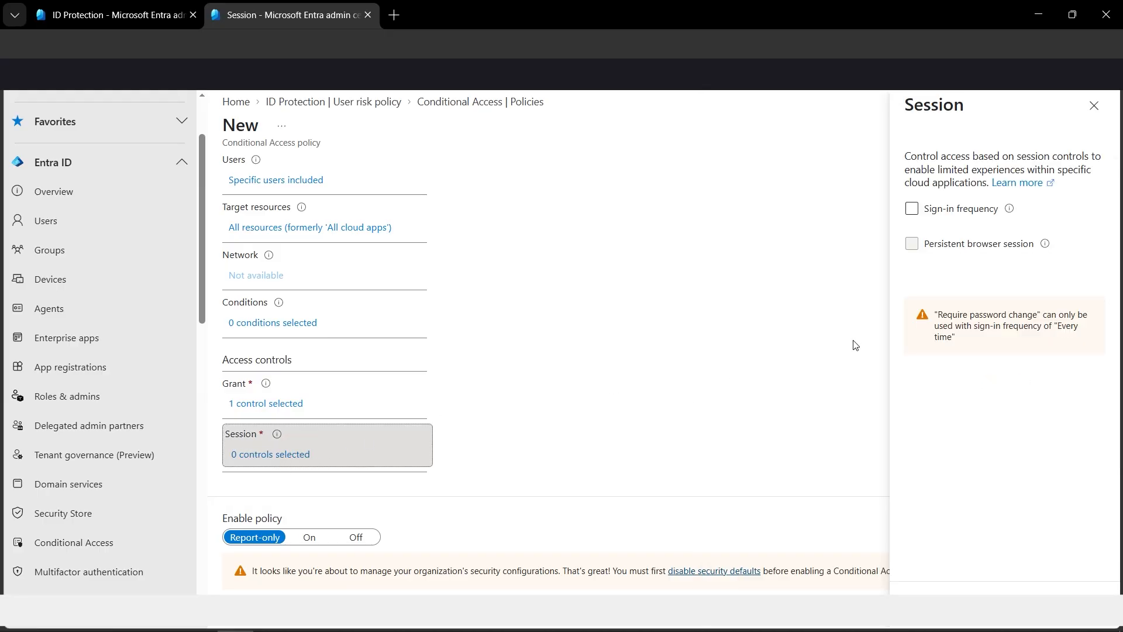
click(934, 211)
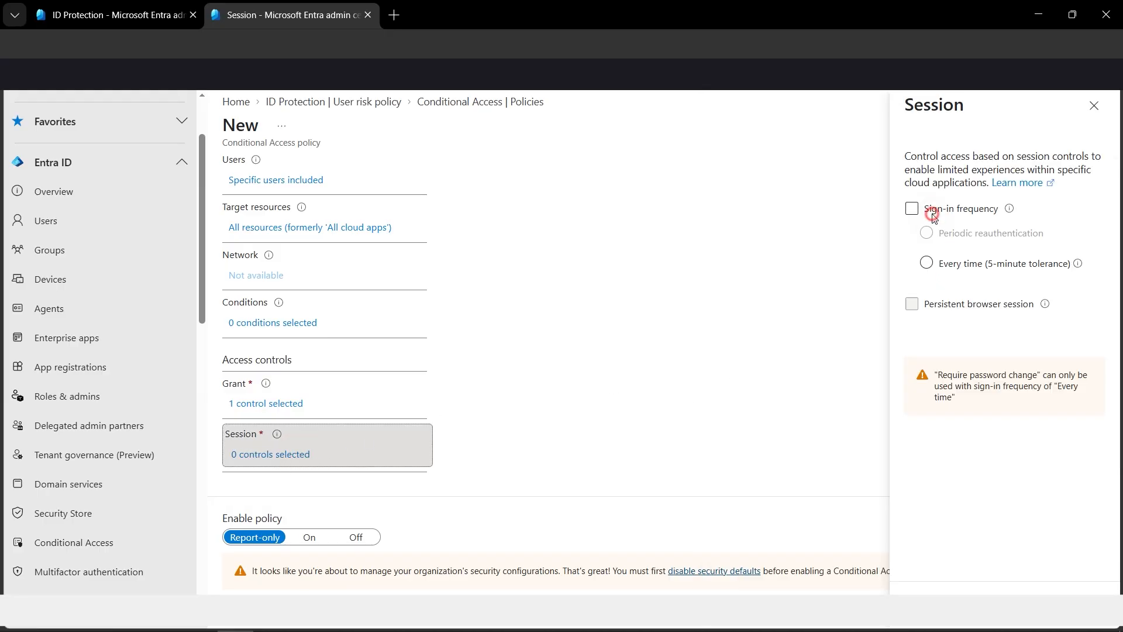
click(994, 261)
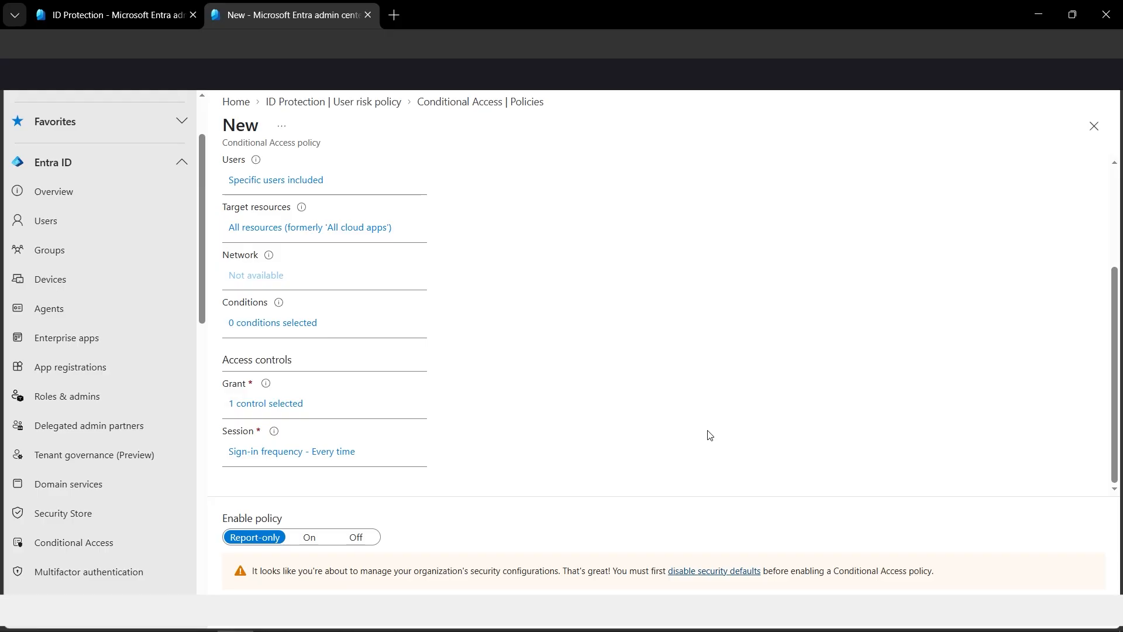
Step: Switch to the ID Protection page and examine the Risky users report's breakdown by risk level
scroll(707, 430, up, 3)
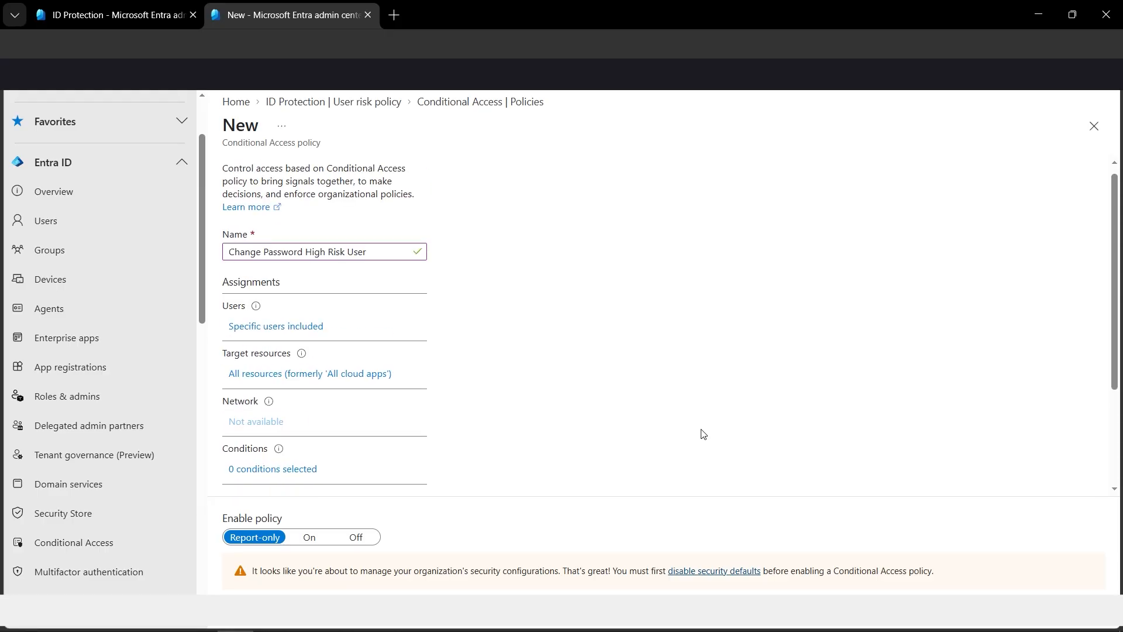
click(146, 9)
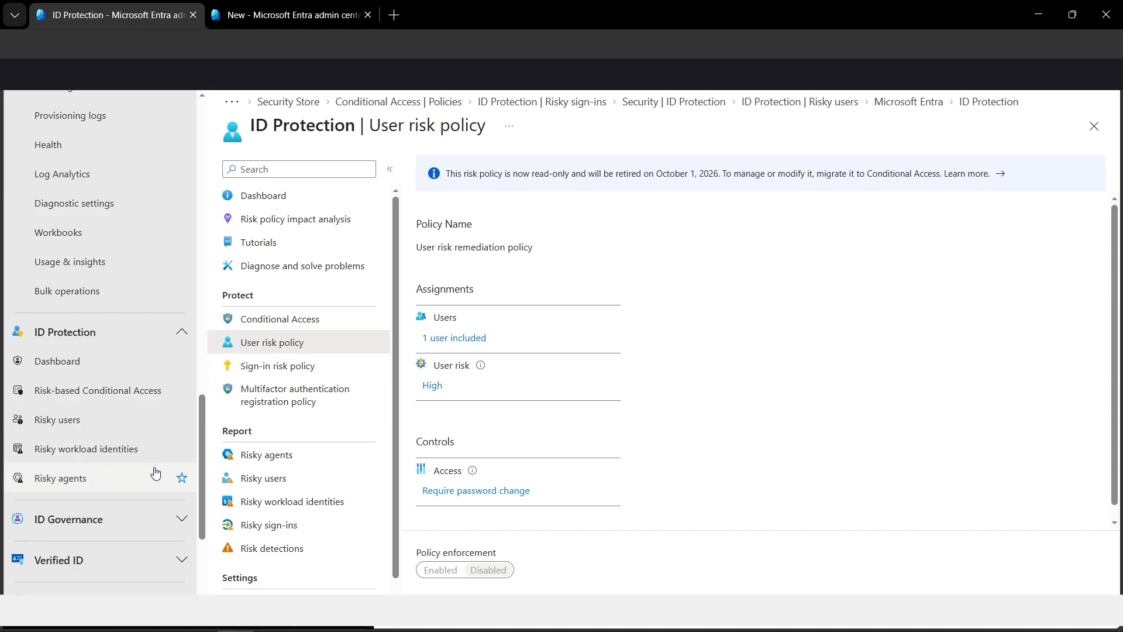
scroll(154, 476, up, 3)
scroll(155, 472, down, 3)
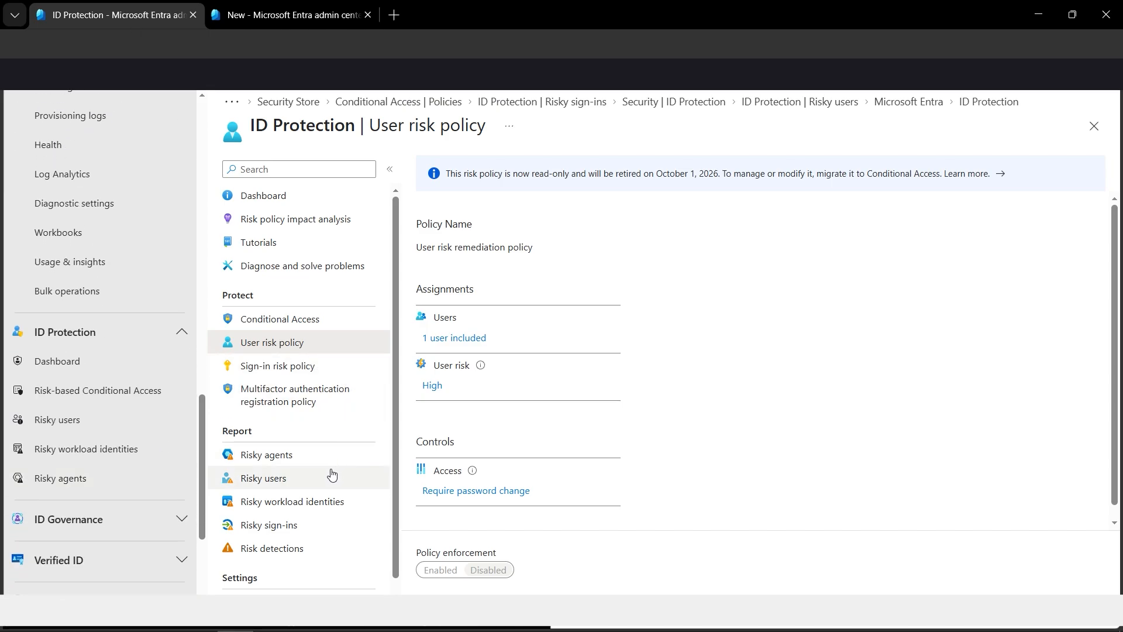
click(293, 476)
click(648, 144)
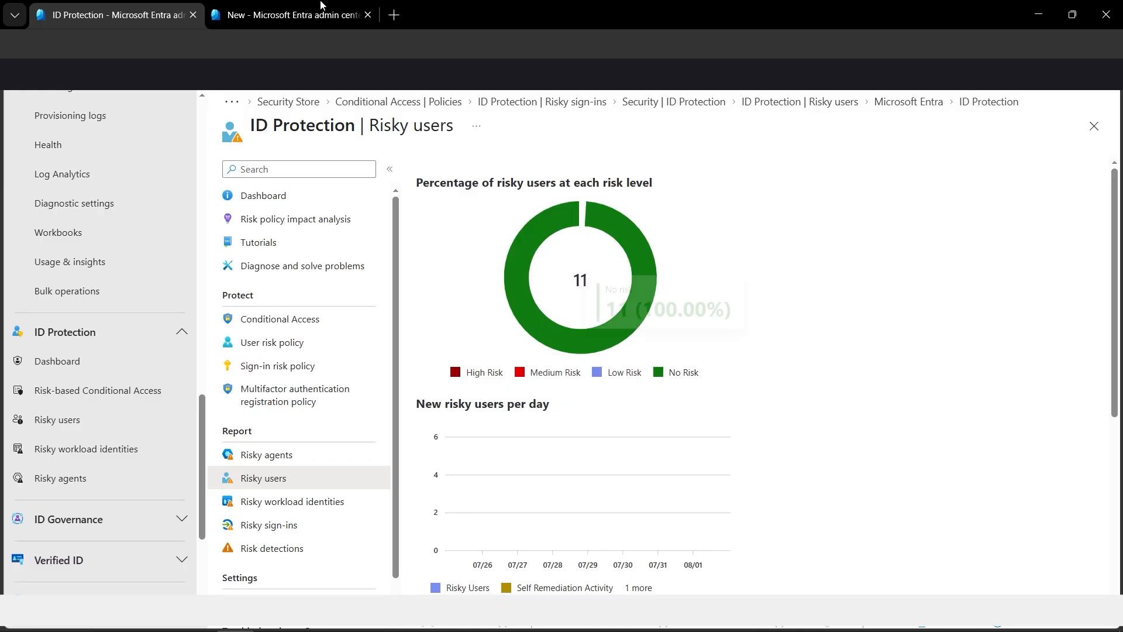
key(ctrl+Tab)
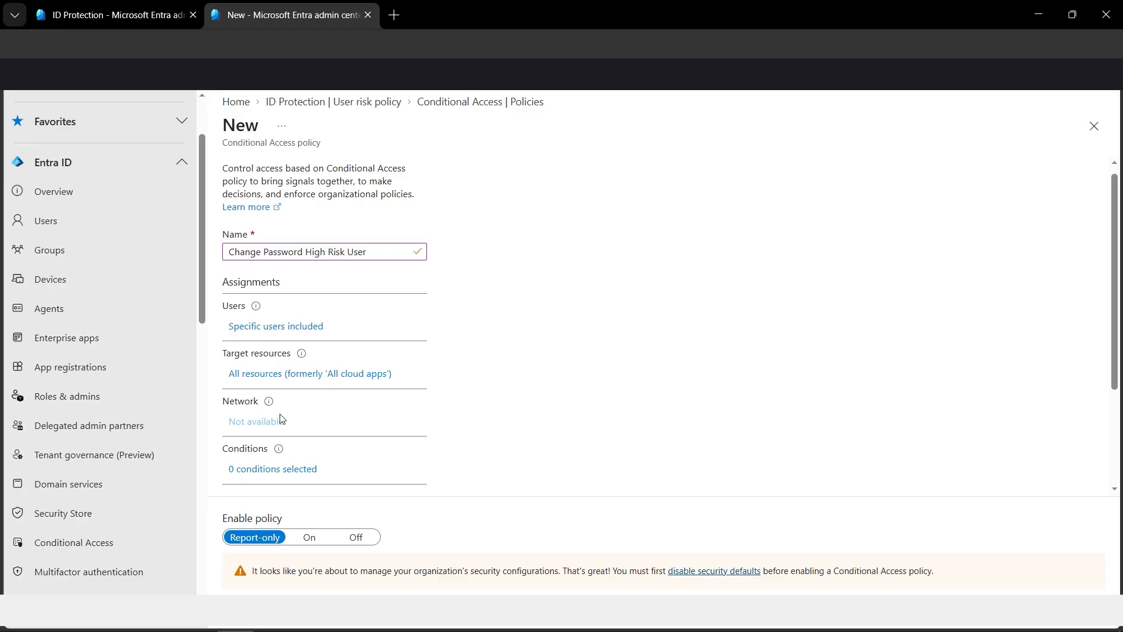
click(148, 21)
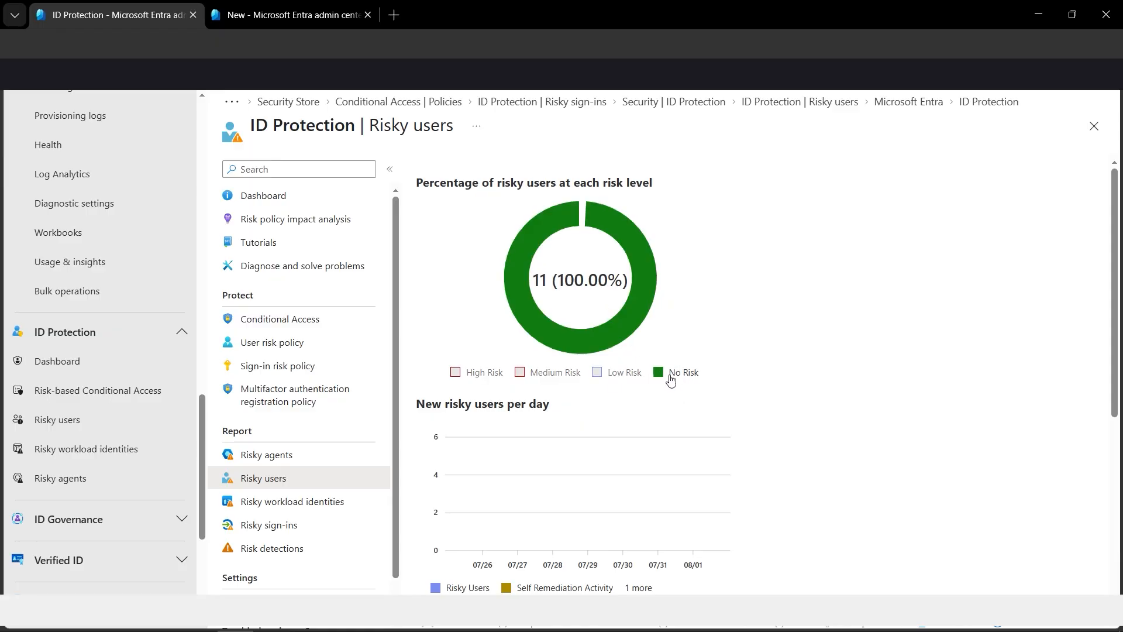
Step: Try to create the "Change Password High Risk User" policy and read its notification, checking the risk requirement against the Risky users report
click(343, 15)
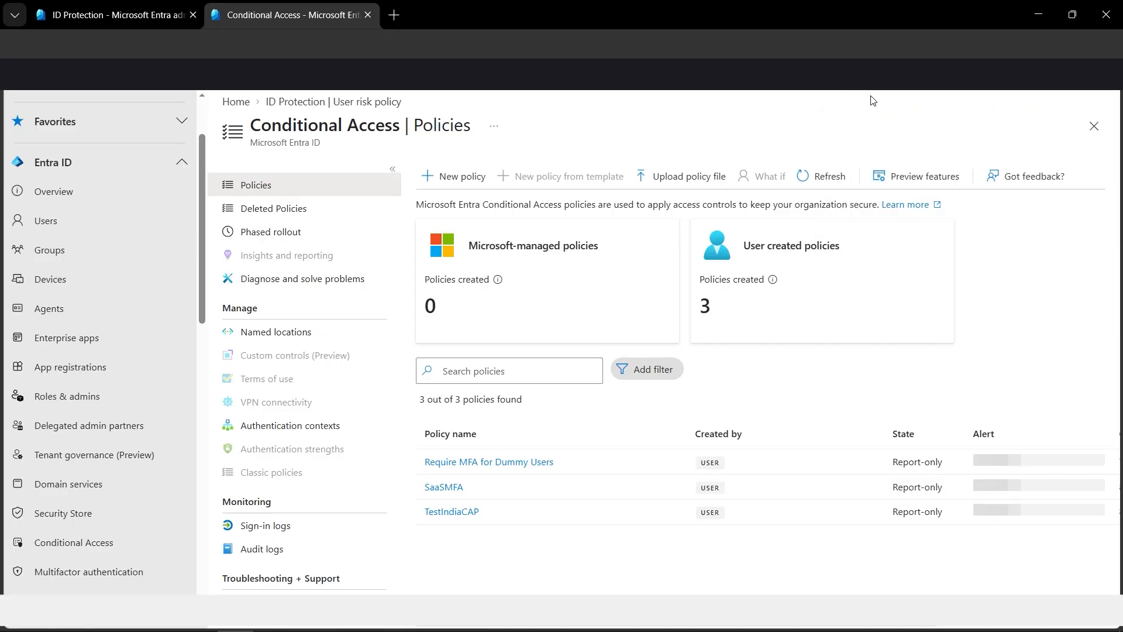
click(870, 78)
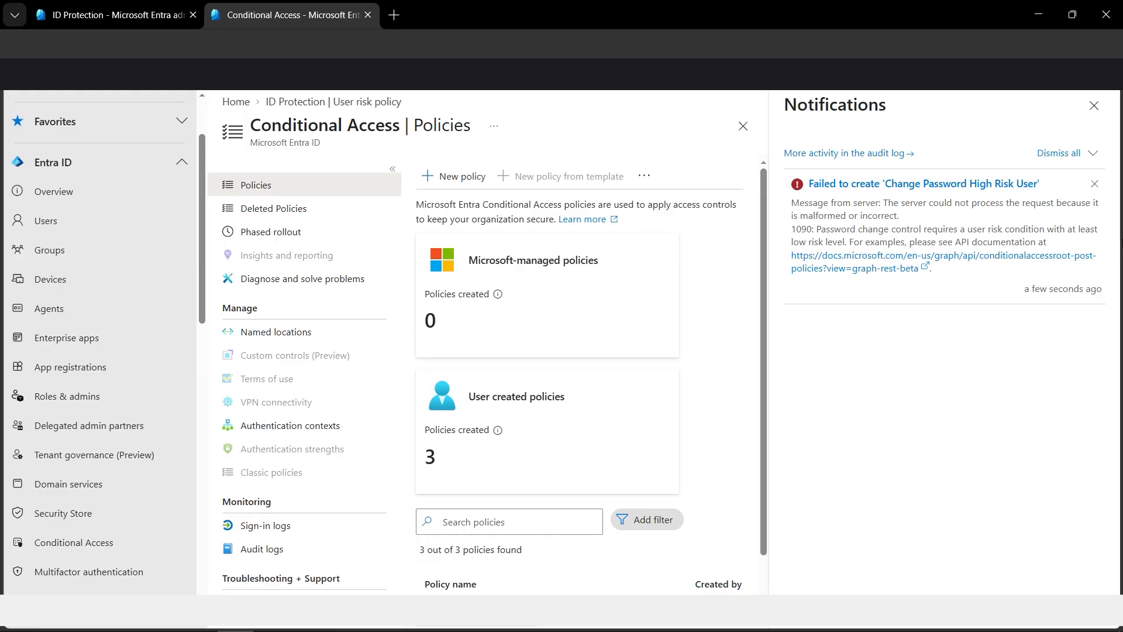
drag(1067, 229, 852, 247)
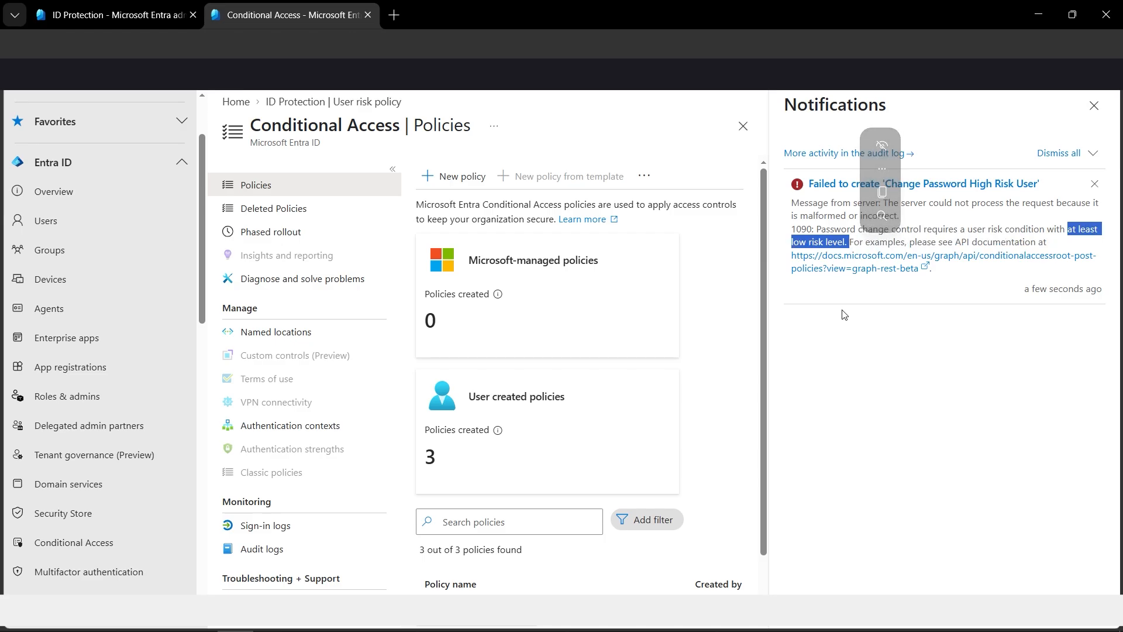
click(144, 15)
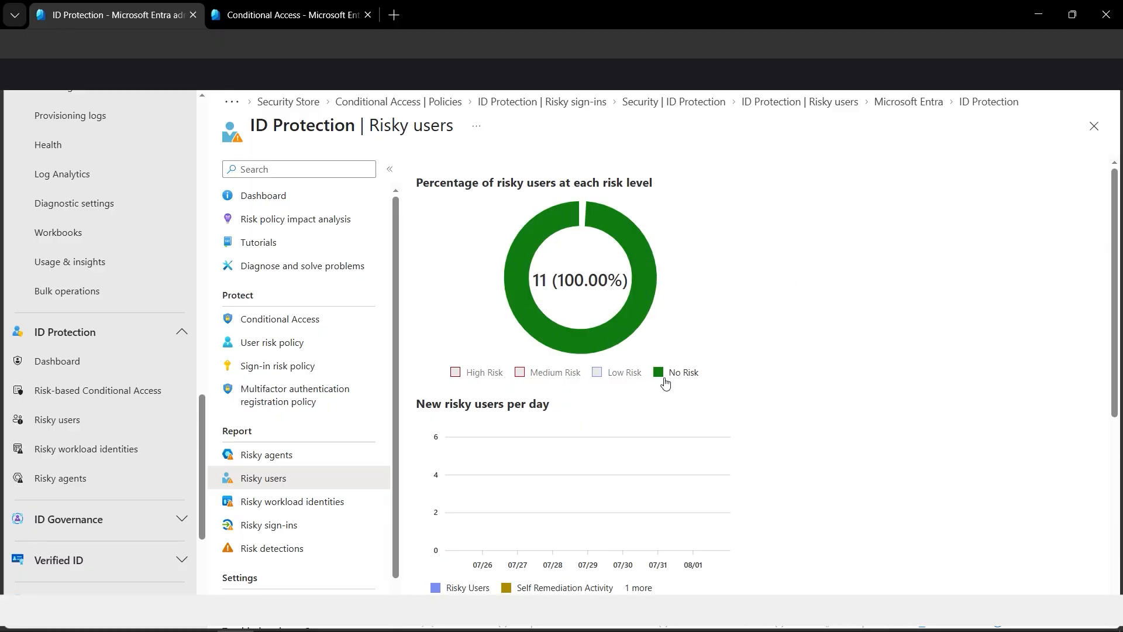
key(ctrl+Tab)
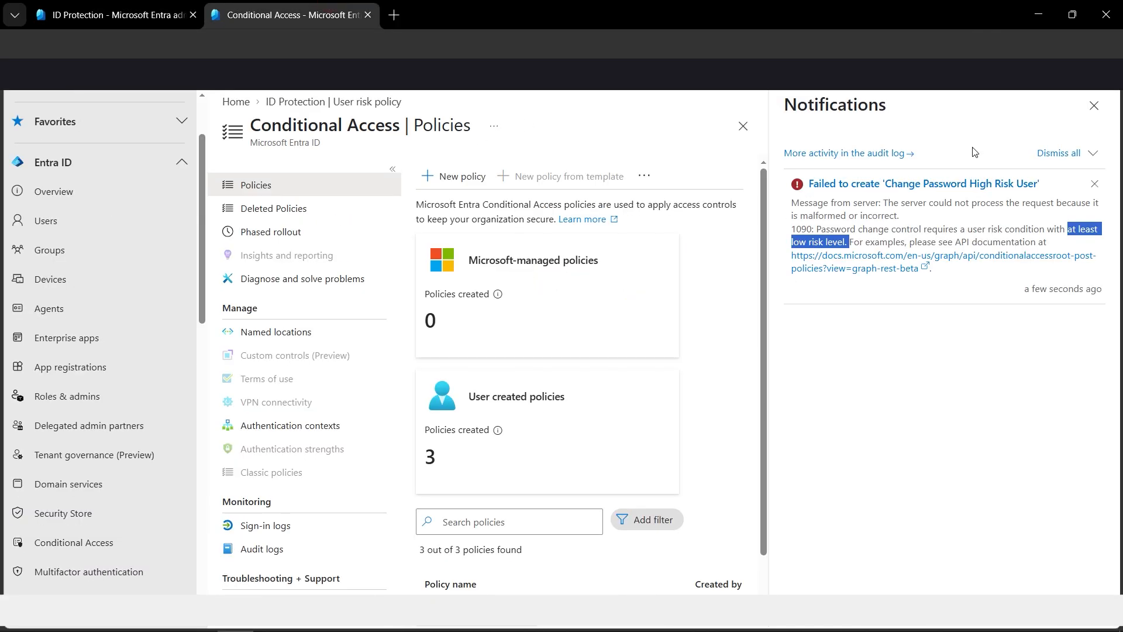
click(1094, 105)
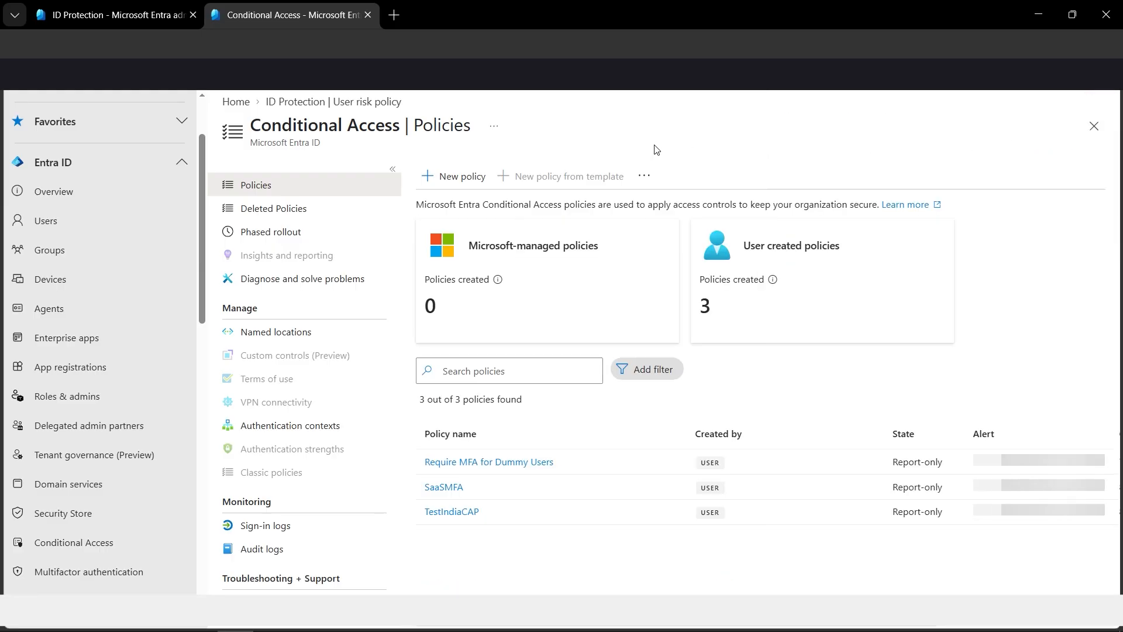
Step: Examine the ID Protection reports for risky sign-ins, risk detections and risky agents
click(131, 18)
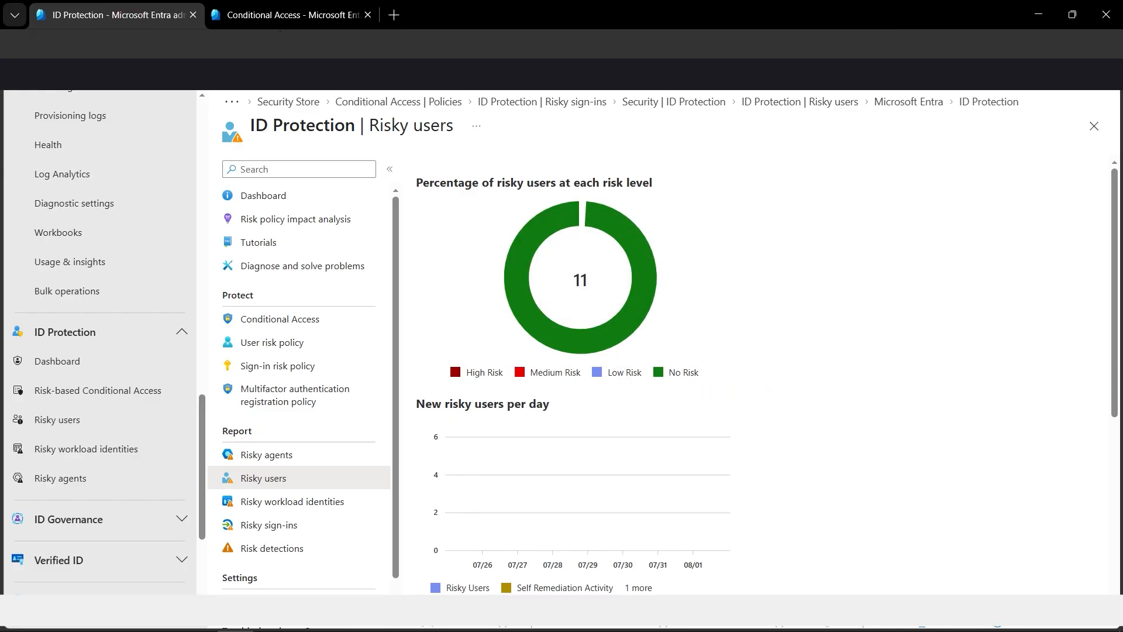
click(305, 26)
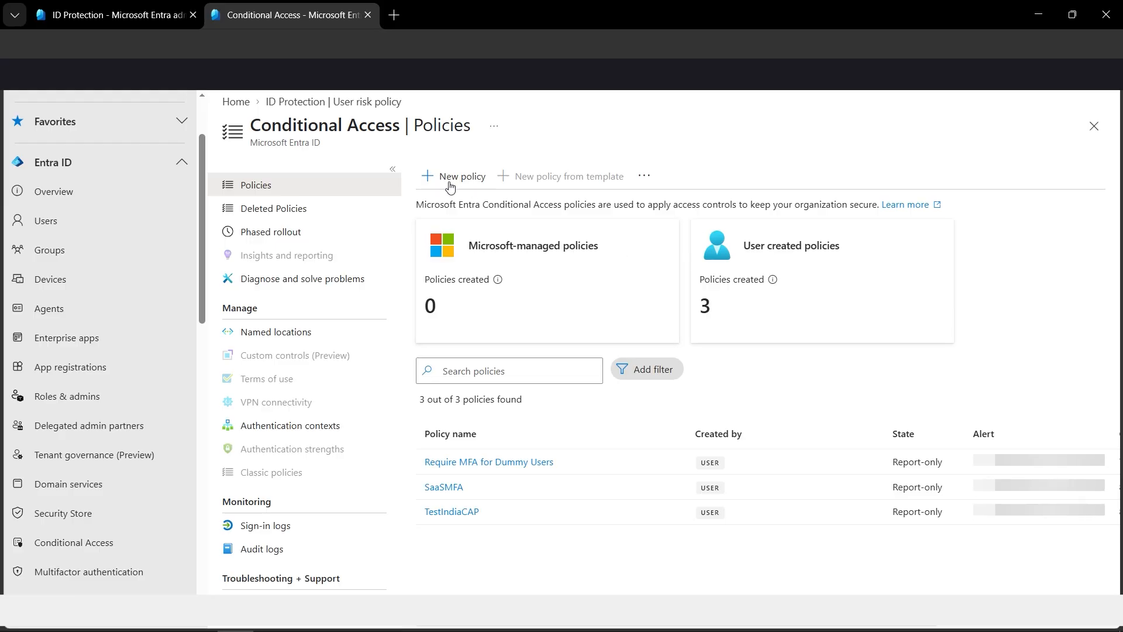
key(ctrl+shift+Tab)
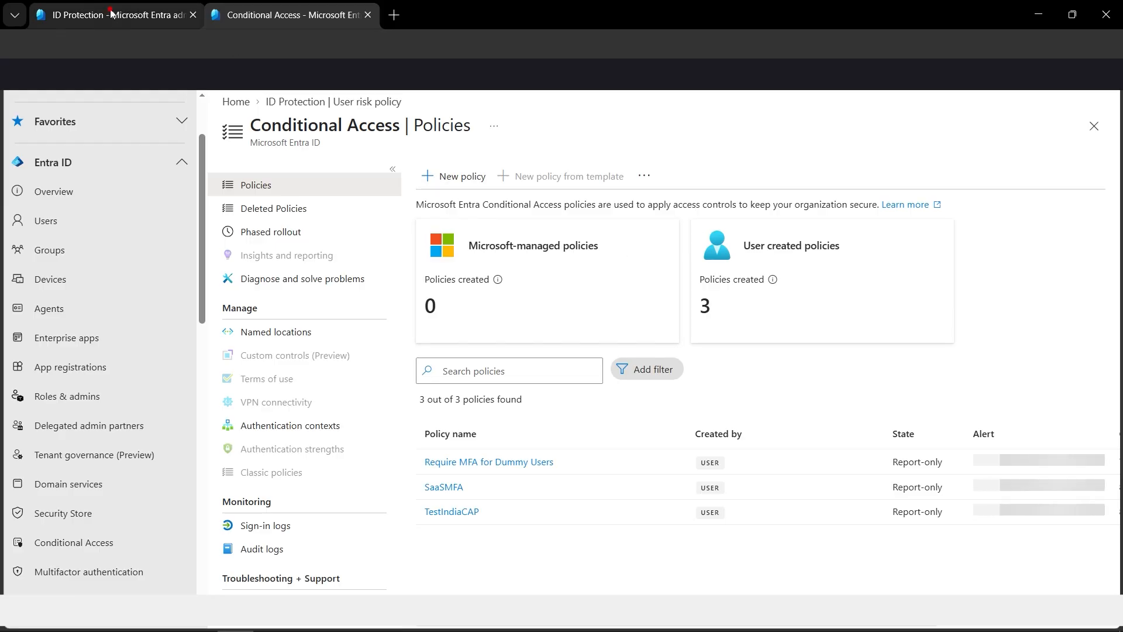
click(309, 529)
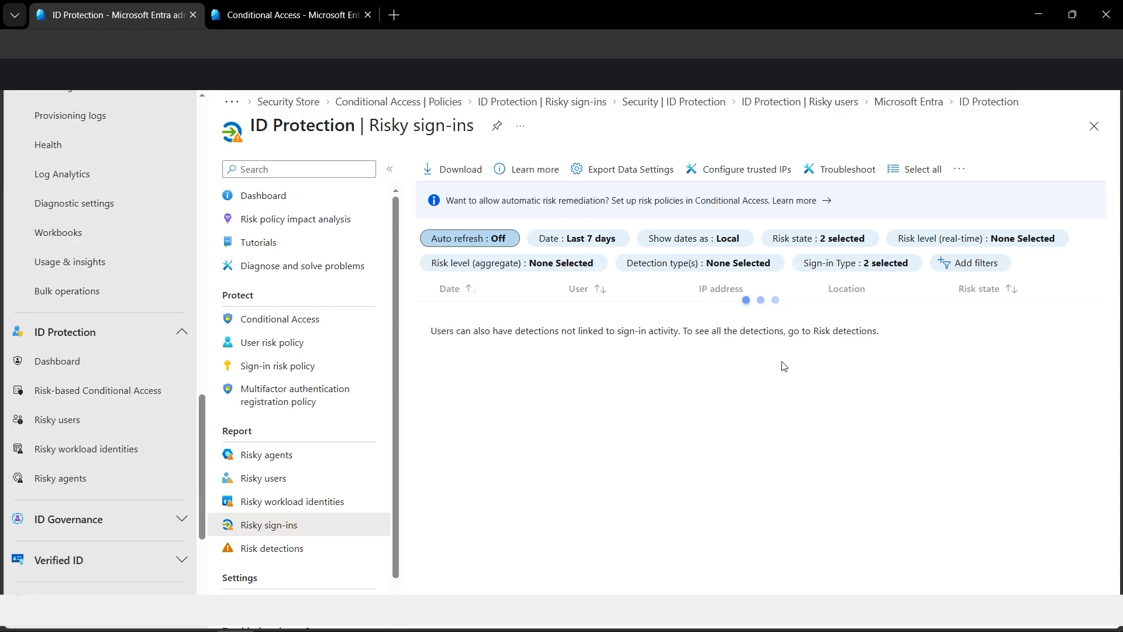
drag(433, 337, 688, 337)
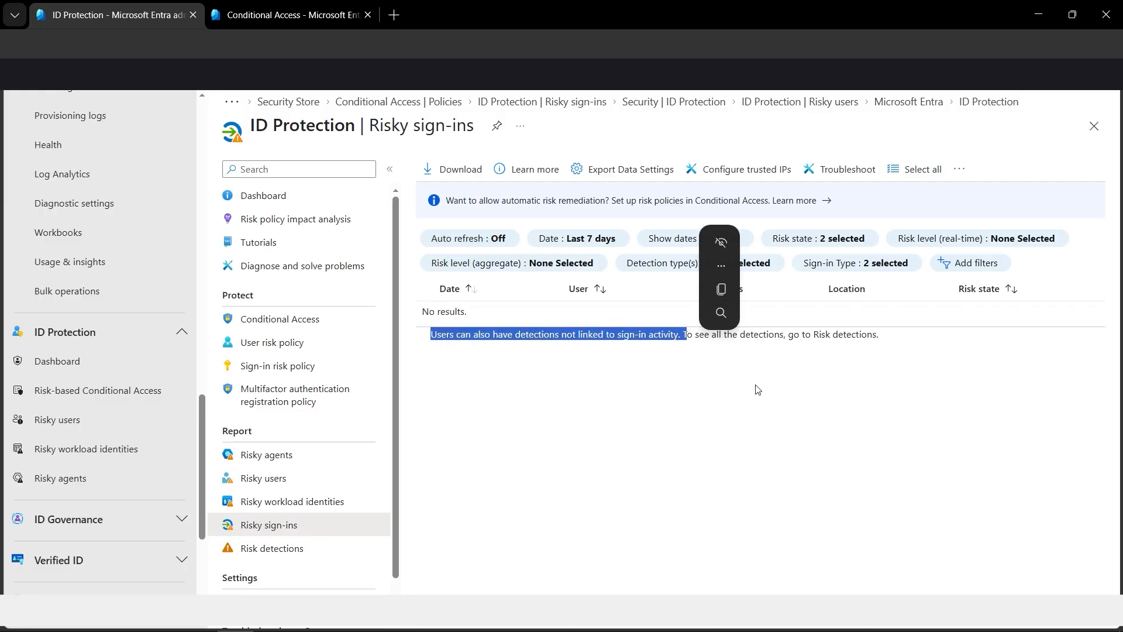
click(755, 383)
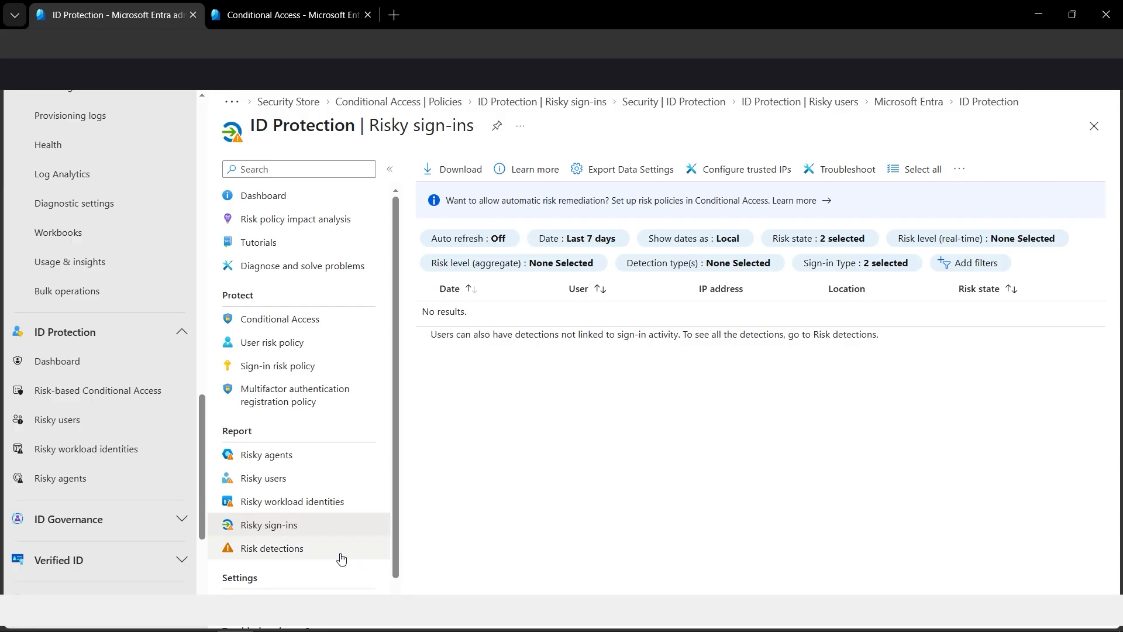
click(321, 550)
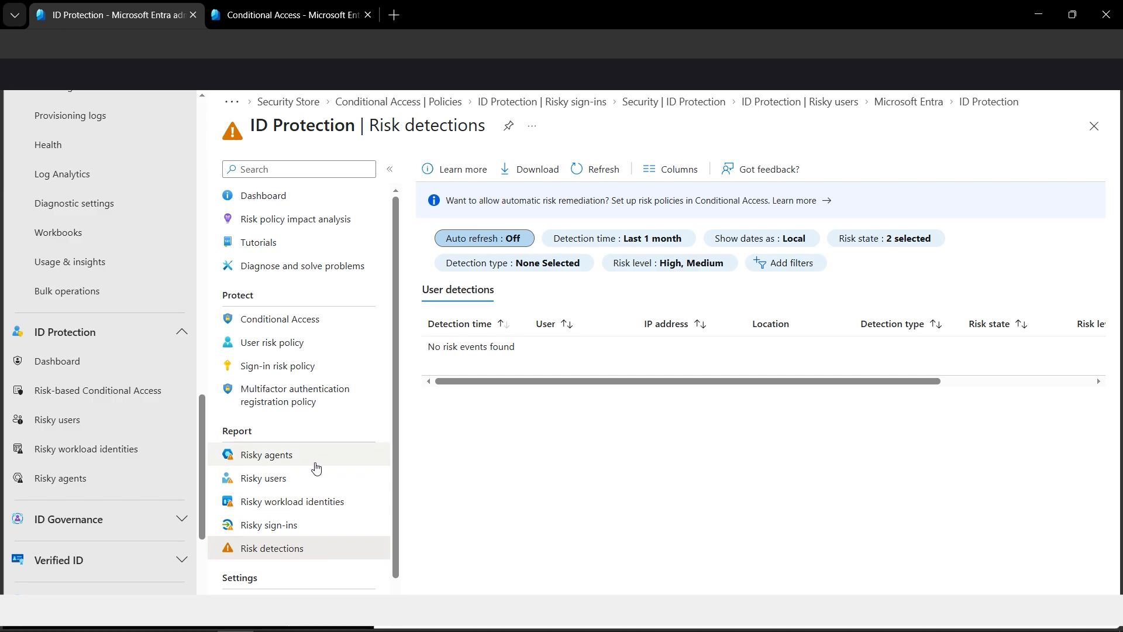
click(316, 468)
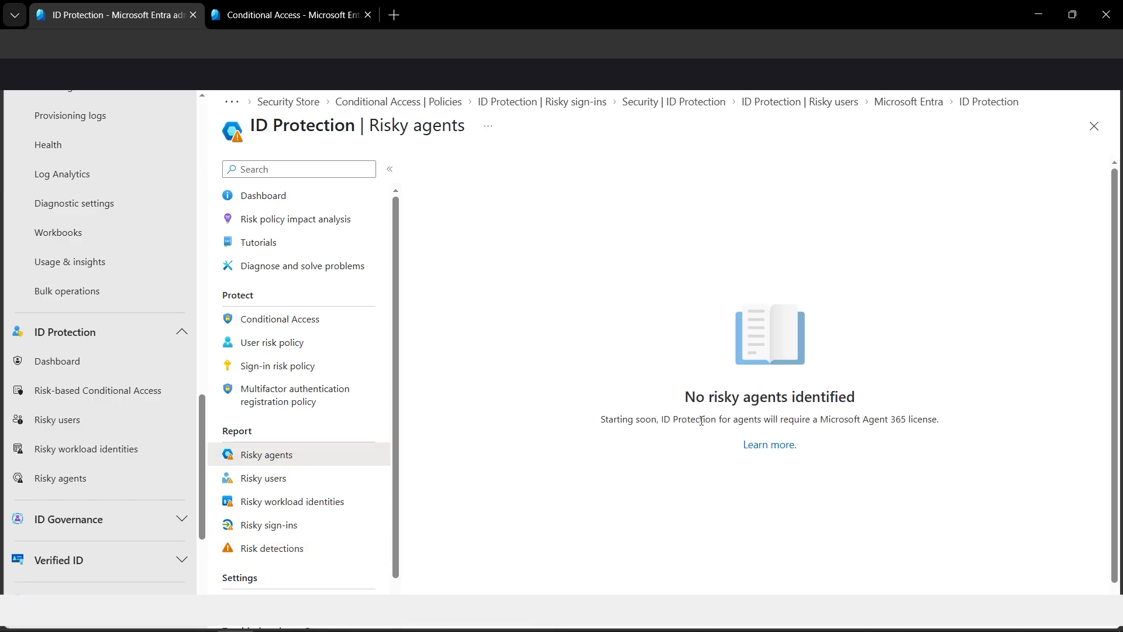